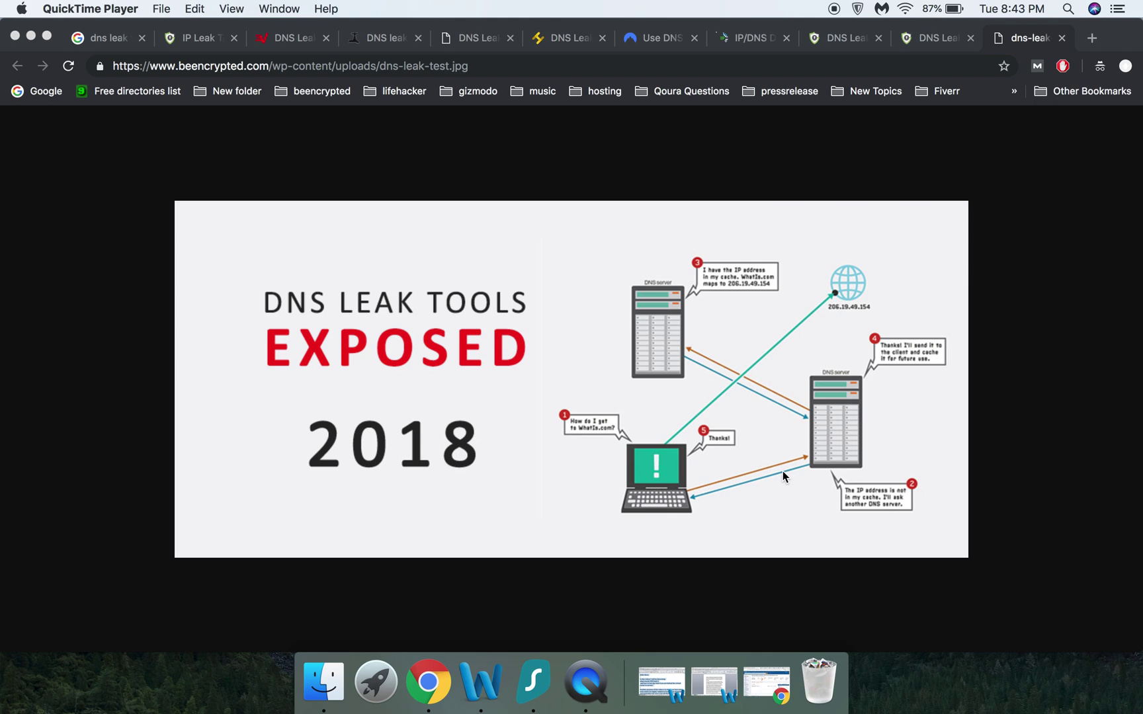
Step: Switch to the vpninsights DNS leak test results tab
{"action": "left_click", "coordinate": [846, 39]}
{"action": "scroll", "coordinate": [502, 411], "scroll_direction": "down", "scroll_amount": 5}
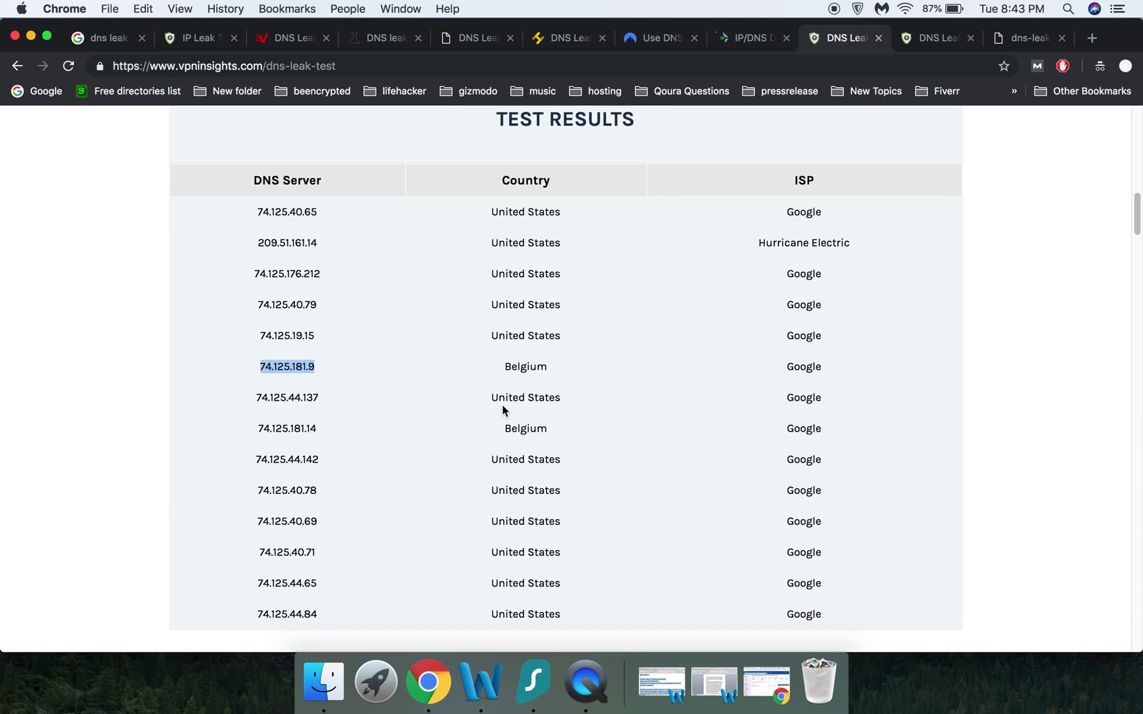
{"action": "scroll", "coordinate": [687, 371], "scroll_direction": "up", "scroll_amount": 1}
{"action": "scroll", "coordinate": [686, 371], "scroll_direction": "up", "scroll_amount": 1}
{"action": "scroll", "coordinate": [686, 371], "scroll_direction": "up", "scroll_amount": 1}
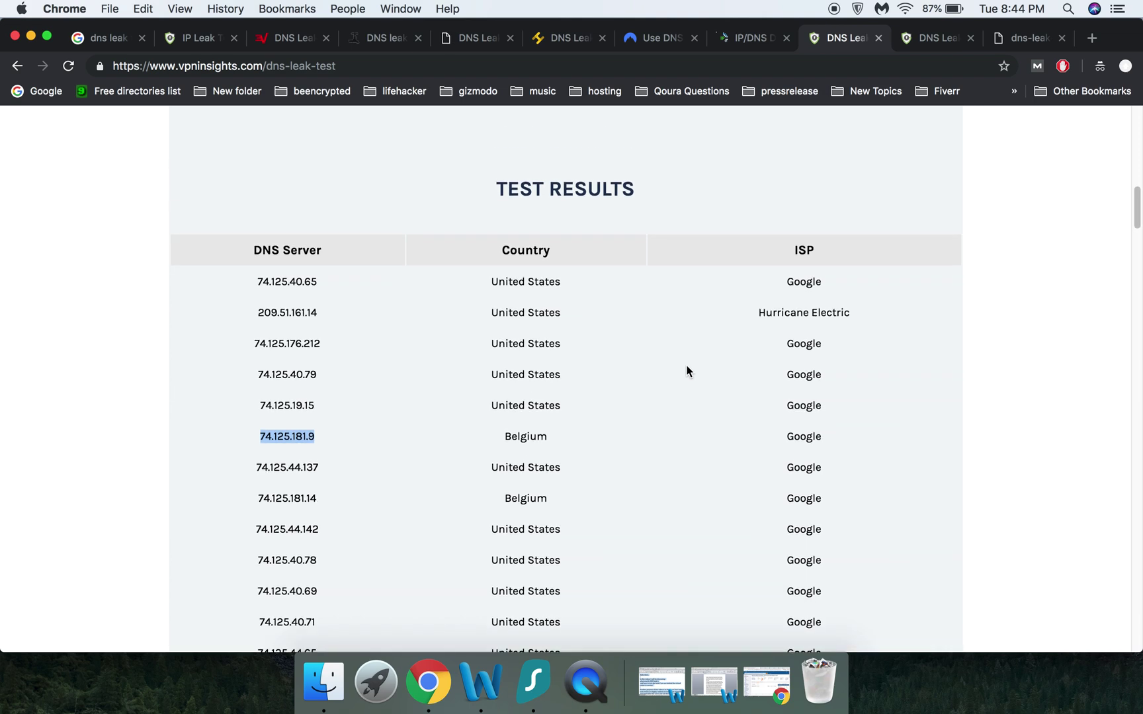
{"action": "scroll", "coordinate": [686, 371], "scroll_direction": "down", "scroll_amount": 2}
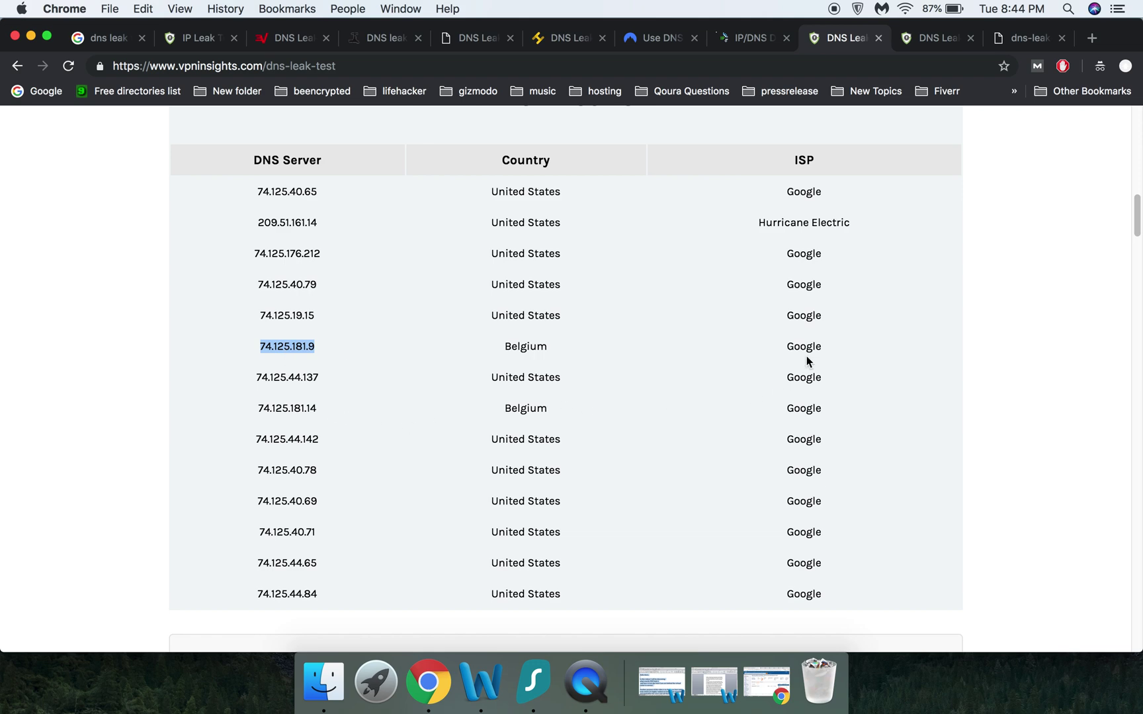
Step: Highlight Hurricane Electric in the vpninsights results, then view the single-server Nexeon Technologies result
{"action": "left_click_drag", "start_coordinate": [753, 223], "coordinate": [859, 226]}
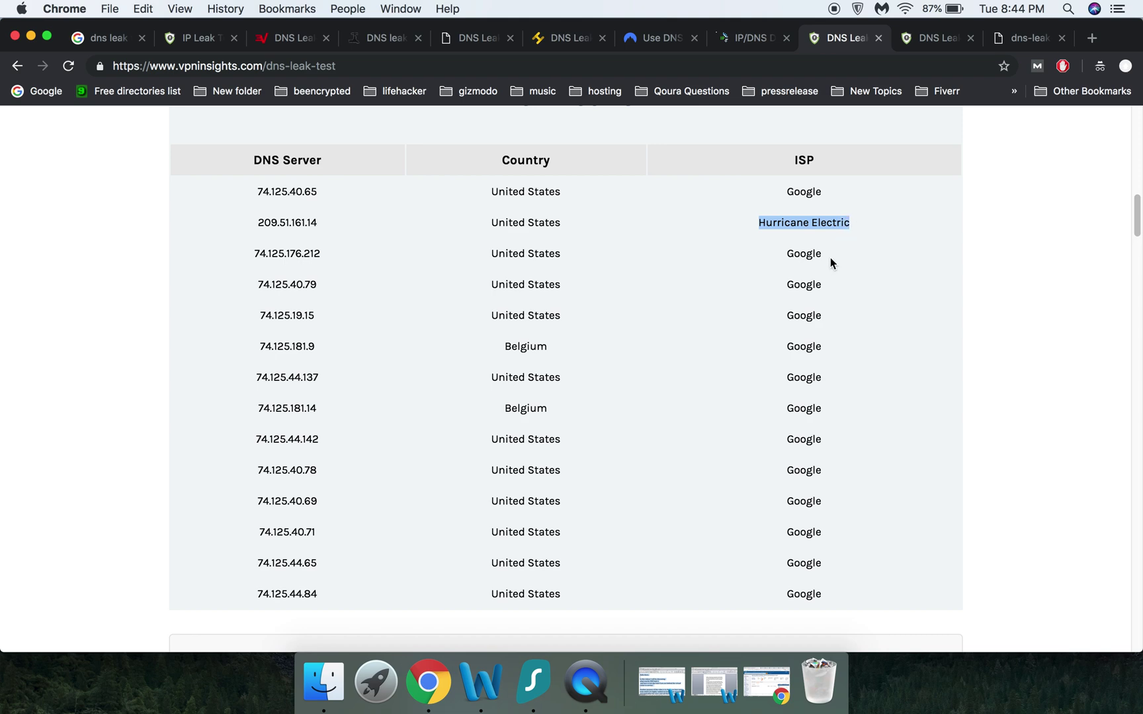
{"action": "scroll", "coordinate": [723, 391], "scroll_direction": "up", "scroll_amount": 1}
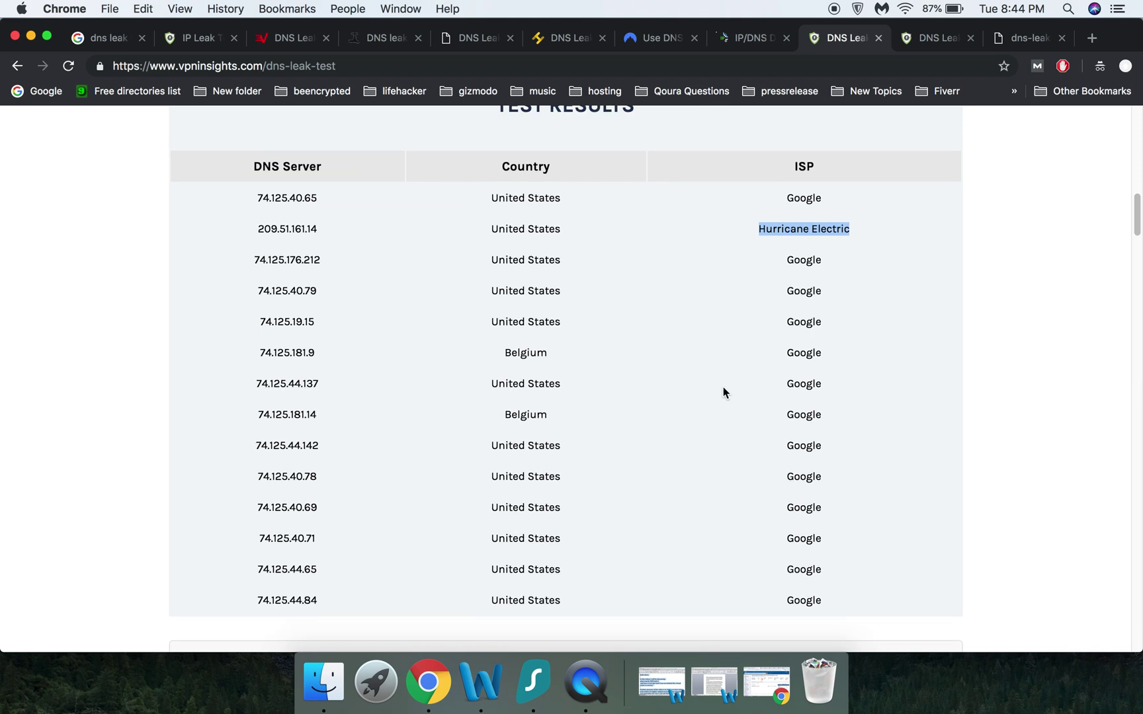
{"action": "scroll", "coordinate": [723, 391], "scroll_direction": "up", "scroll_amount": 1}
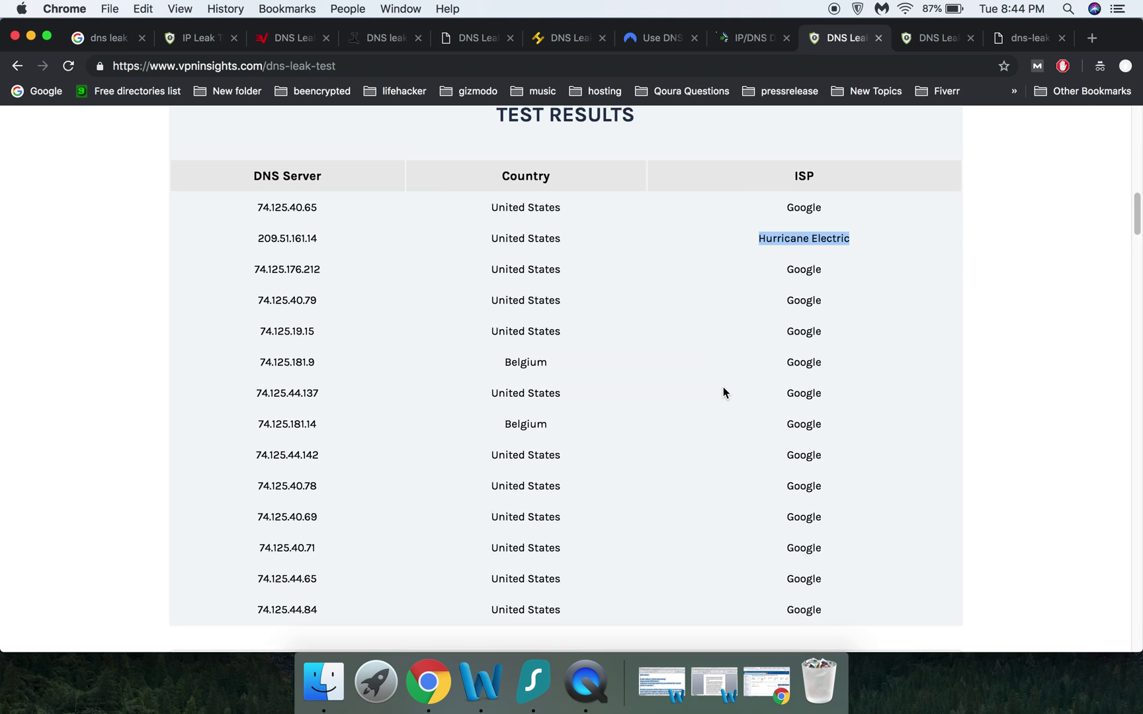
{"action": "scroll", "coordinate": [724, 391], "scroll_direction": "up", "scroll_amount": 1}
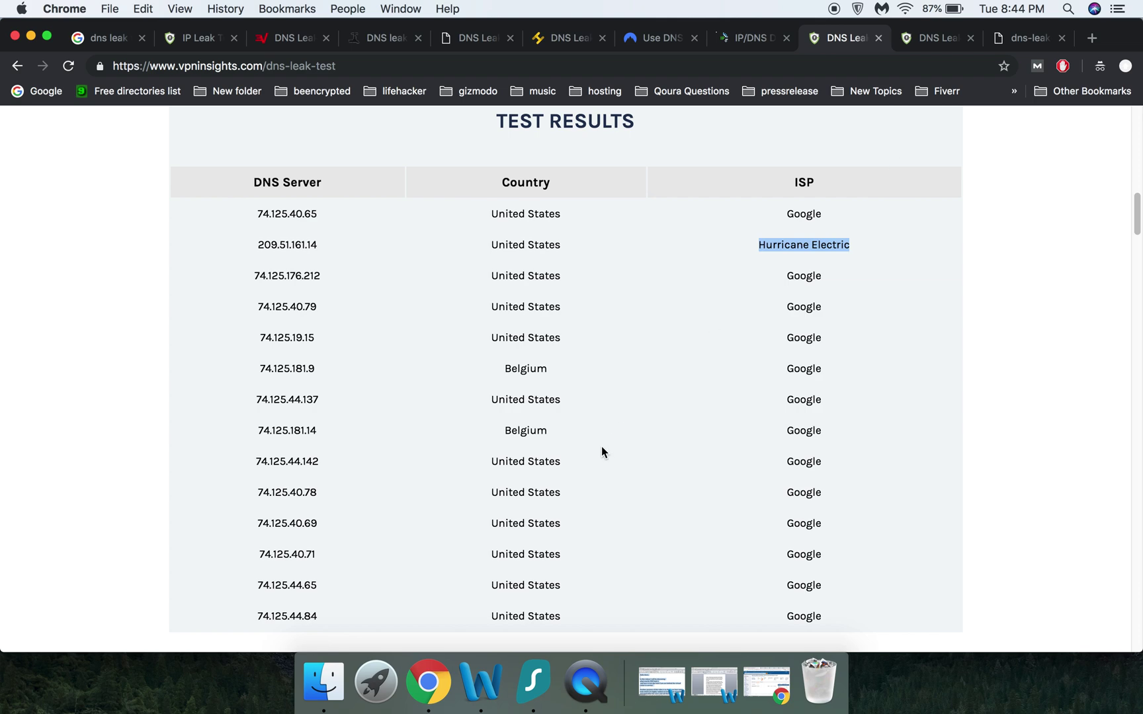
{"action": "left_click", "coordinate": [530, 686]}
{"action": "left_click", "coordinate": [906, 242]}
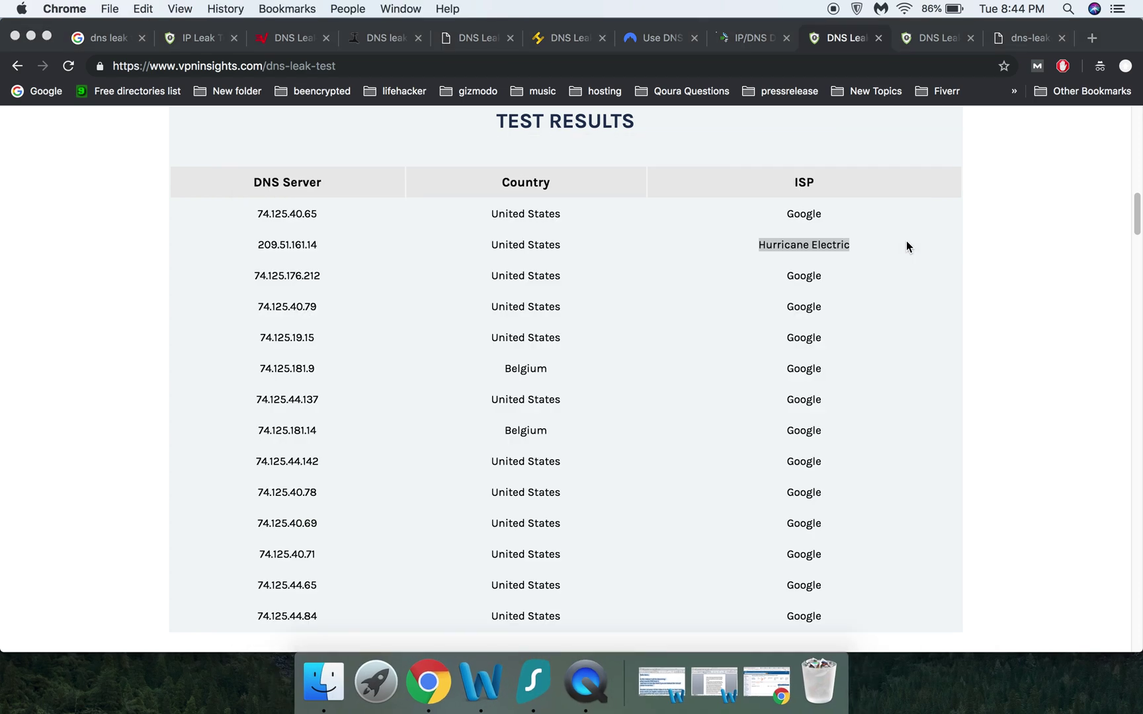
{"action": "left_click", "coordinate": [926, 41]}
{"action": "scroll", "coordinate": [462, 396], "scroll_direction": "down", "scroll_amount": 1}
{"action": "left_click", "coordinate": [450, 485]}
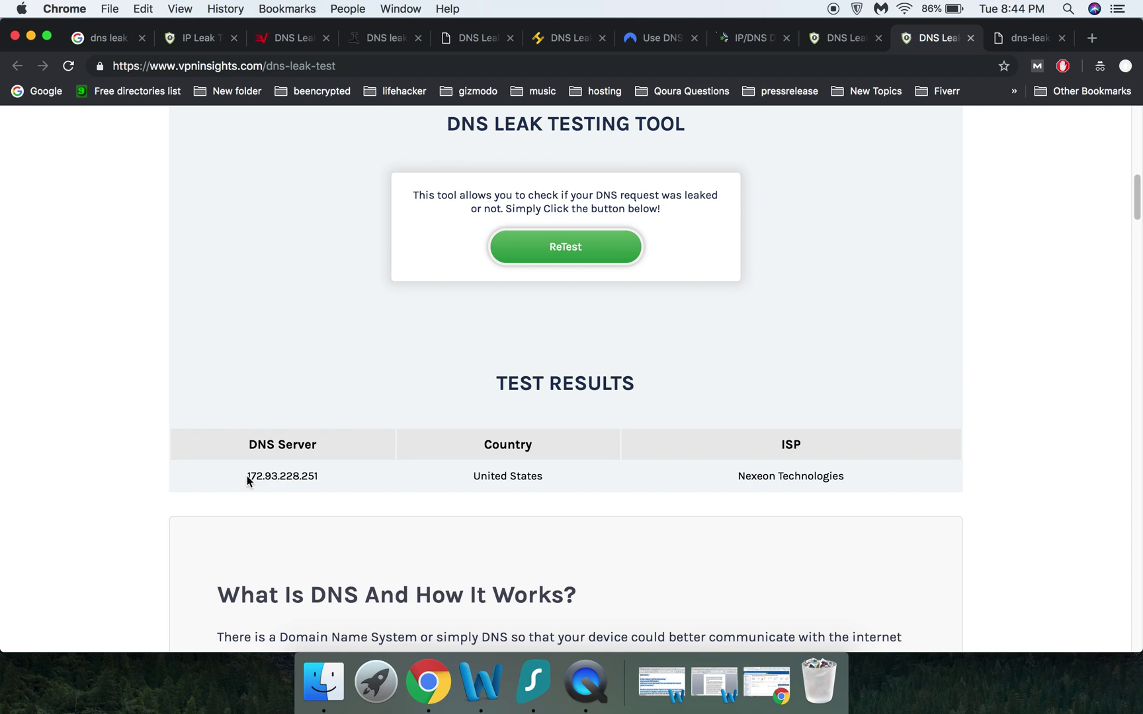
{"action": "left_click_drag", "start_coordinate": [248, 476], "coordinate": [326, 481]}
{"action": "left_click", "coordinate": [105, 37]}
{"action": "scroll", "coordinate": [264, 329], "scroll_direction": "up", "scroll_amount": 4}
{"action": "scroll", "coordinate": [263, 329], "scroll_direction": "up", "scroll_amount": 1}
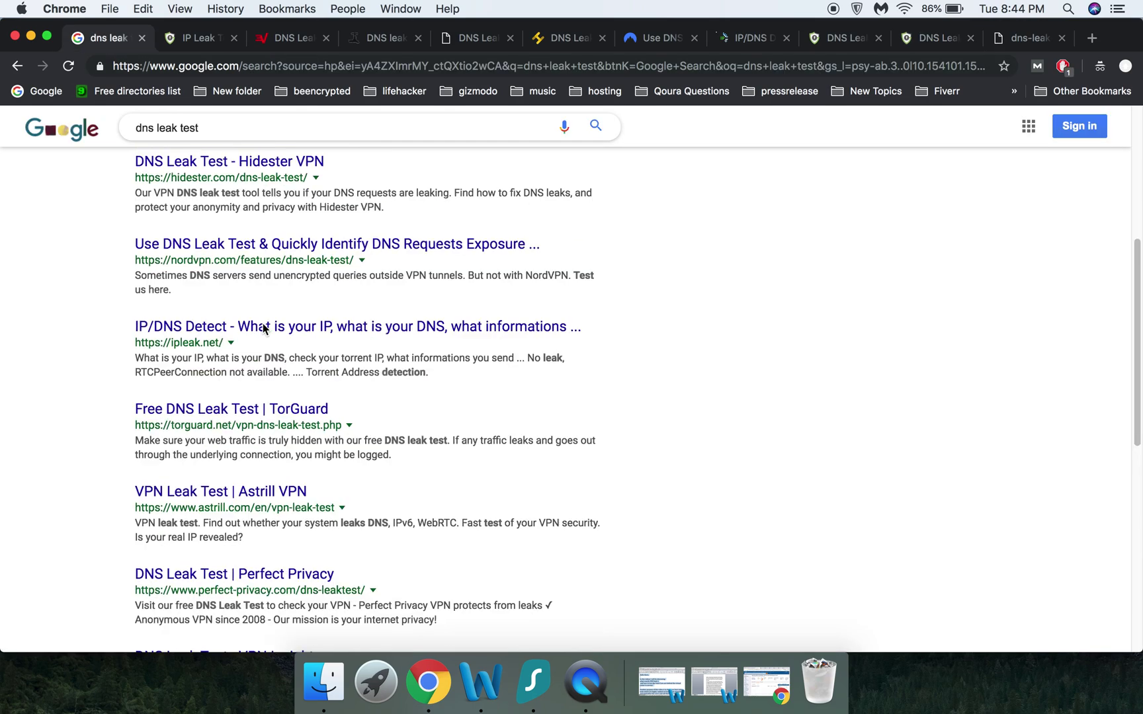
{"action": "scroll", "coordinate": [263, 328], "scroll_direction": "up", "scroll_amount": 4}
{"action": "scroll", "coordinate": [403, 340], "scroll_direction": "down", "scroll_amount": 1}
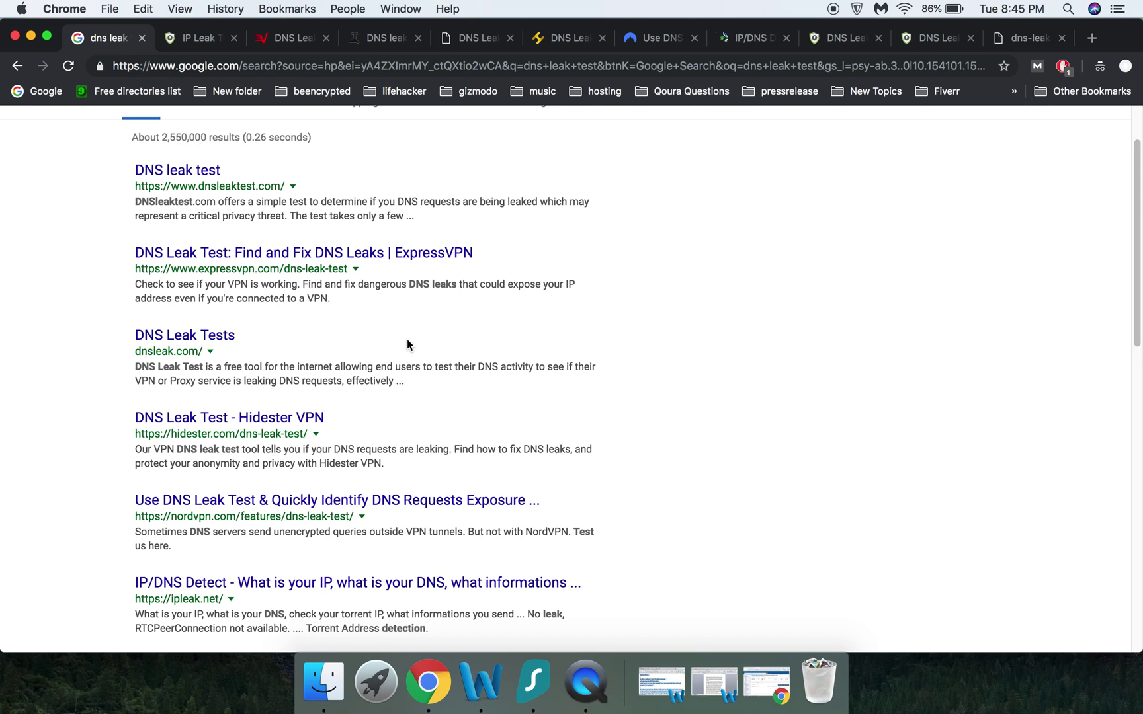
{"action": "scroll", "coordinate": [366, 338], "scroll_direction": "up", "scroll_amount": 1}
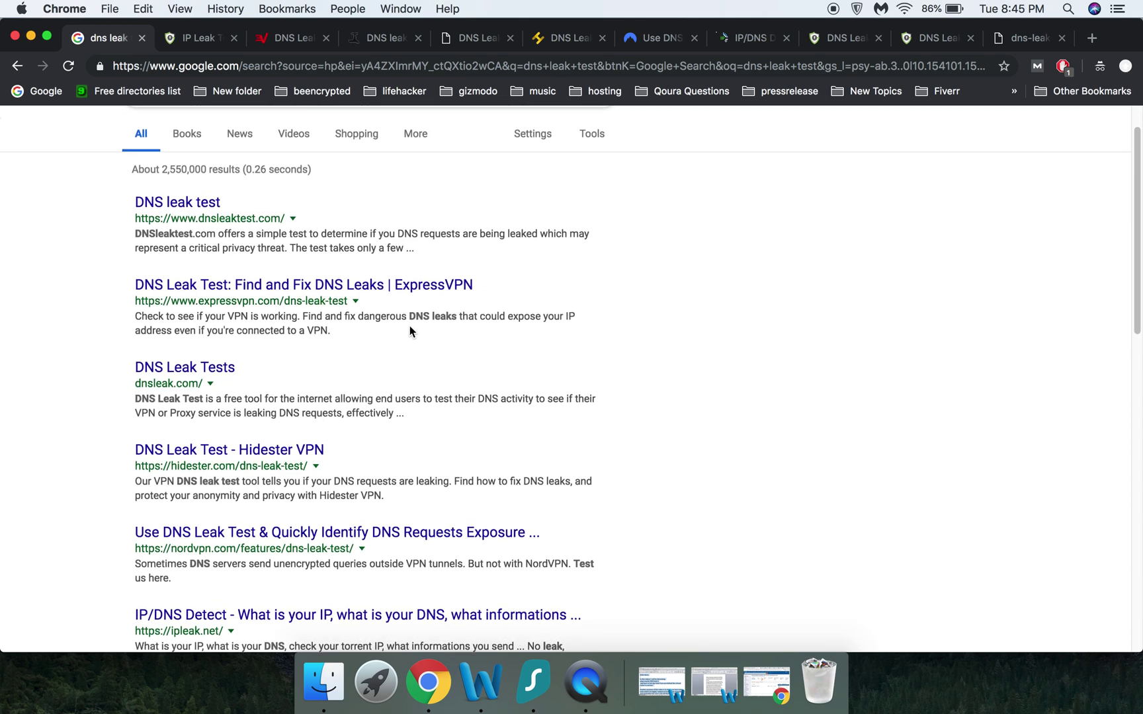
Step: Switch to the ExpressVPN DNS Leak Test tab
{"action": "left_click", "coordinate": [282, 40]}
{"action": "mouse_move", "coordinate": [454, 138]}
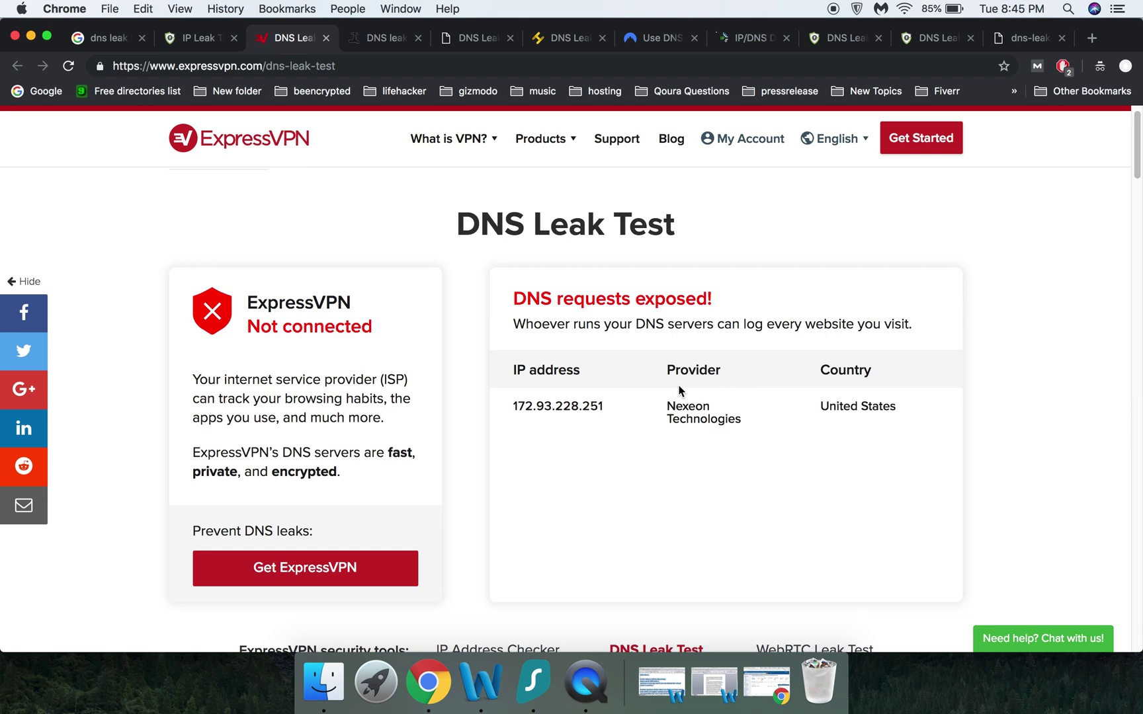
Step: Highlight and then deselect the 'DNS requests exposed!' warning on the ExpressVPN page
{"action": "left_click_drag", "start_coordinate": [513, 299], "coordinate": [724, 297]}
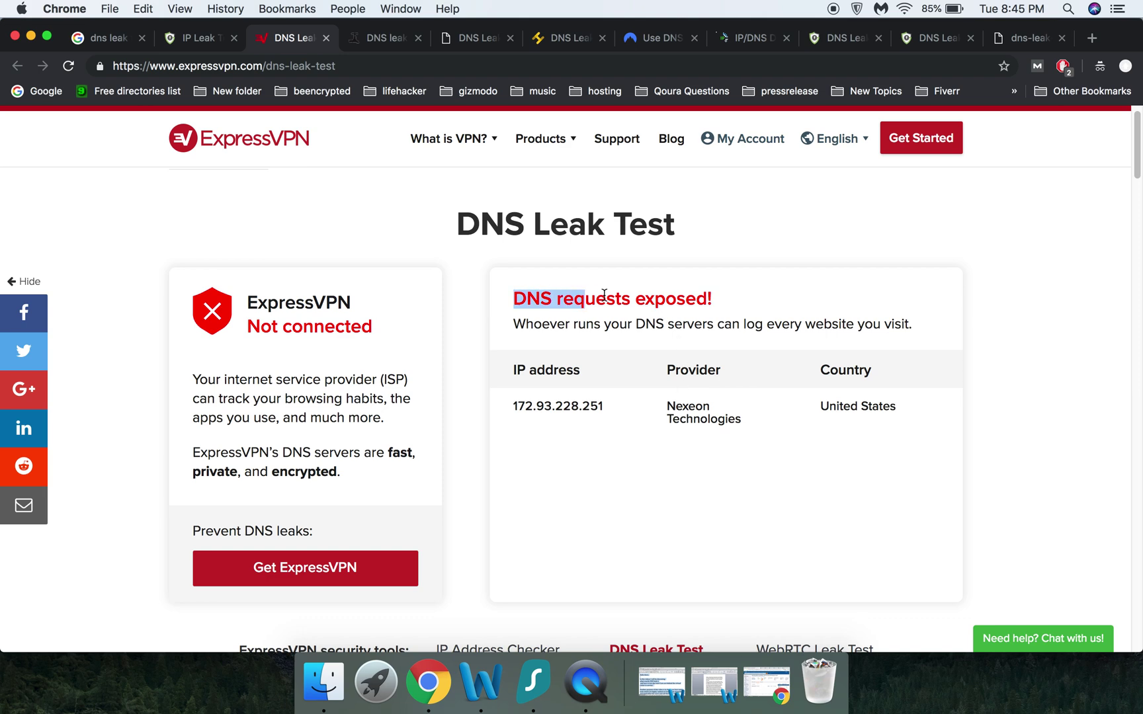
{"action": "left_click", "coordinate": [754, 306]}
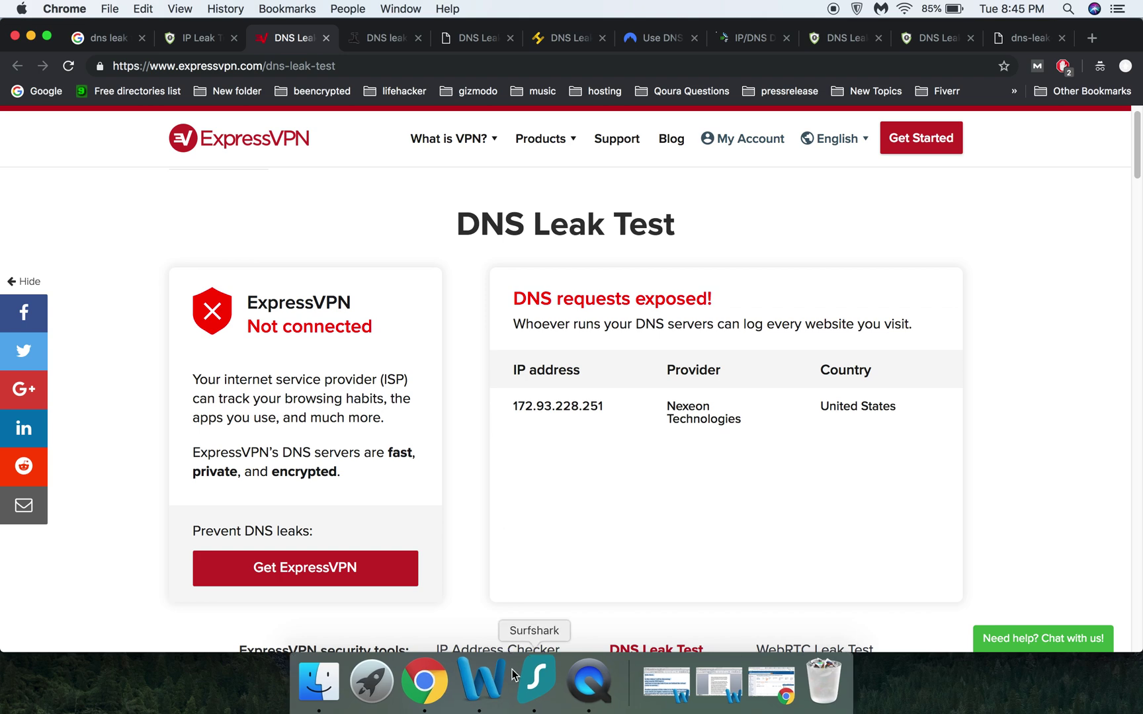
Step: Disconnect the Surfshark VPN and close its app
{"action": "left_click", "coordinate": [534, 682]}
{"action": "left_click", "coordinate": [674, 604]}
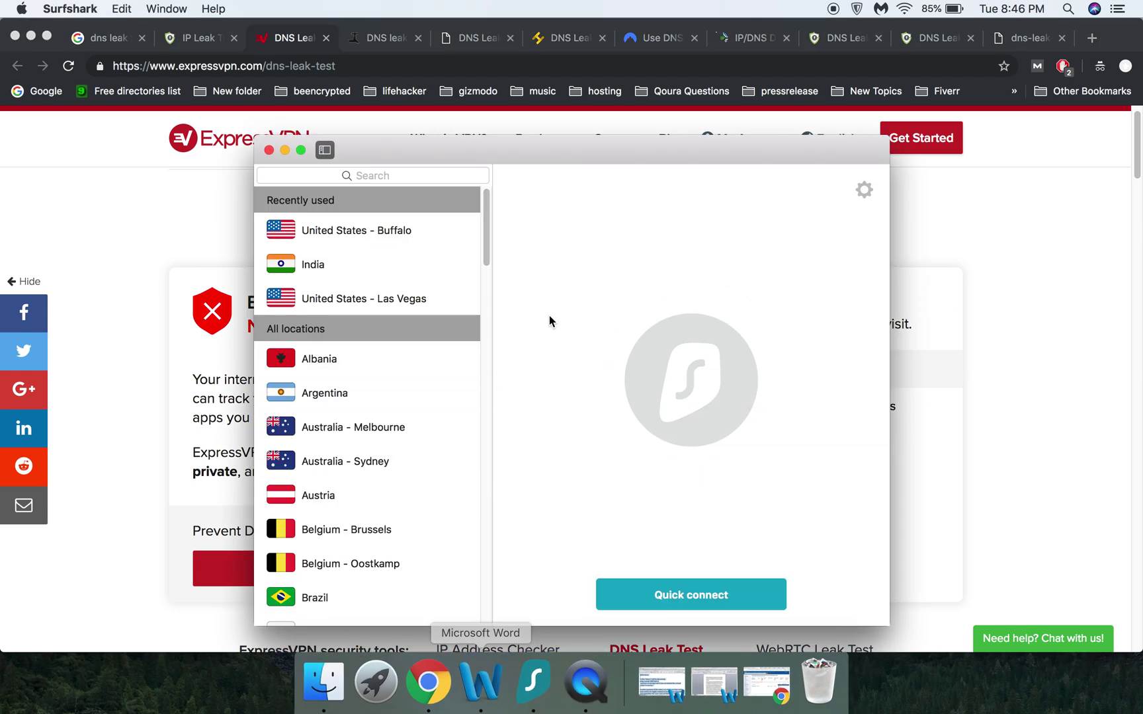
{"action": "left_click", "coordinate": [269, 151]}
Step: Launch ExpressVPN from the app grid and turn its connection on
{"action": "left_click", "coordinate": [376, 679]}
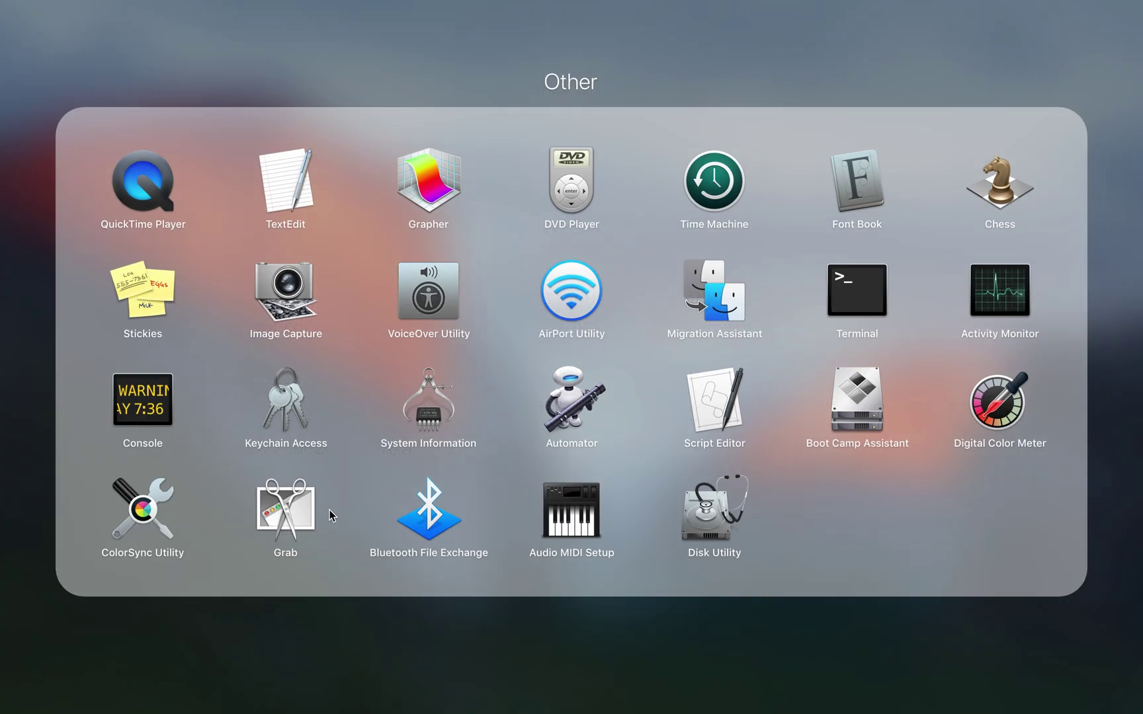
{"action": "left_click", "coordinate": [279, 555]}
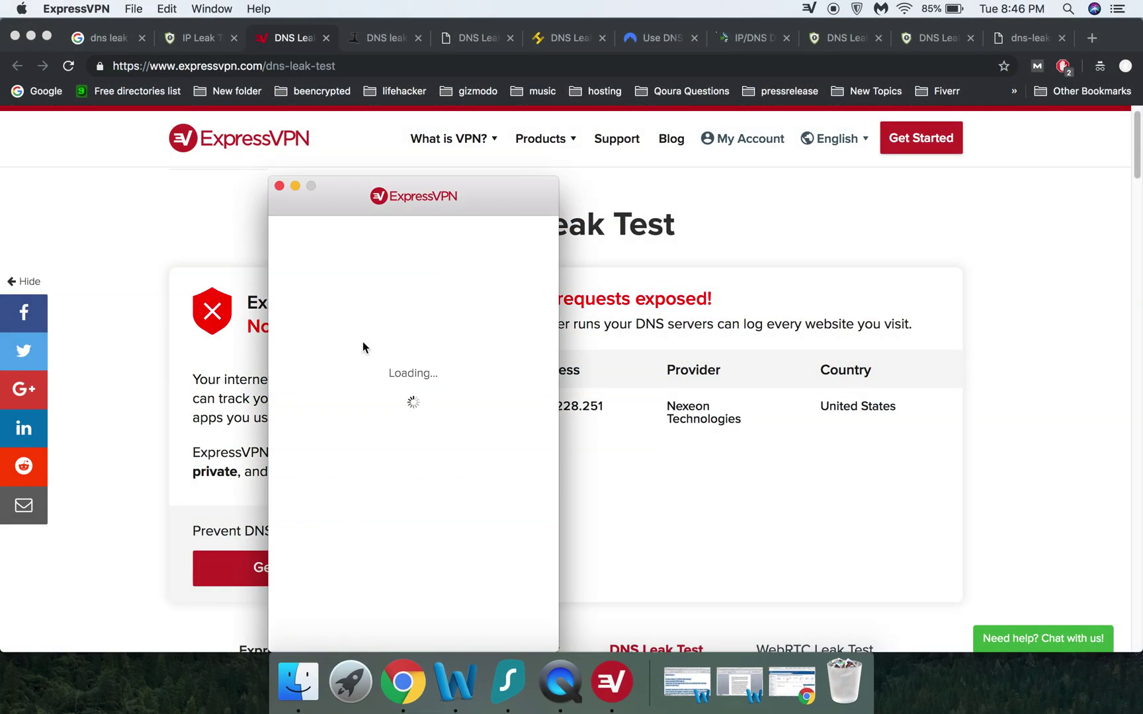
{"action": "left_click", "coordinate": [394, 344]}
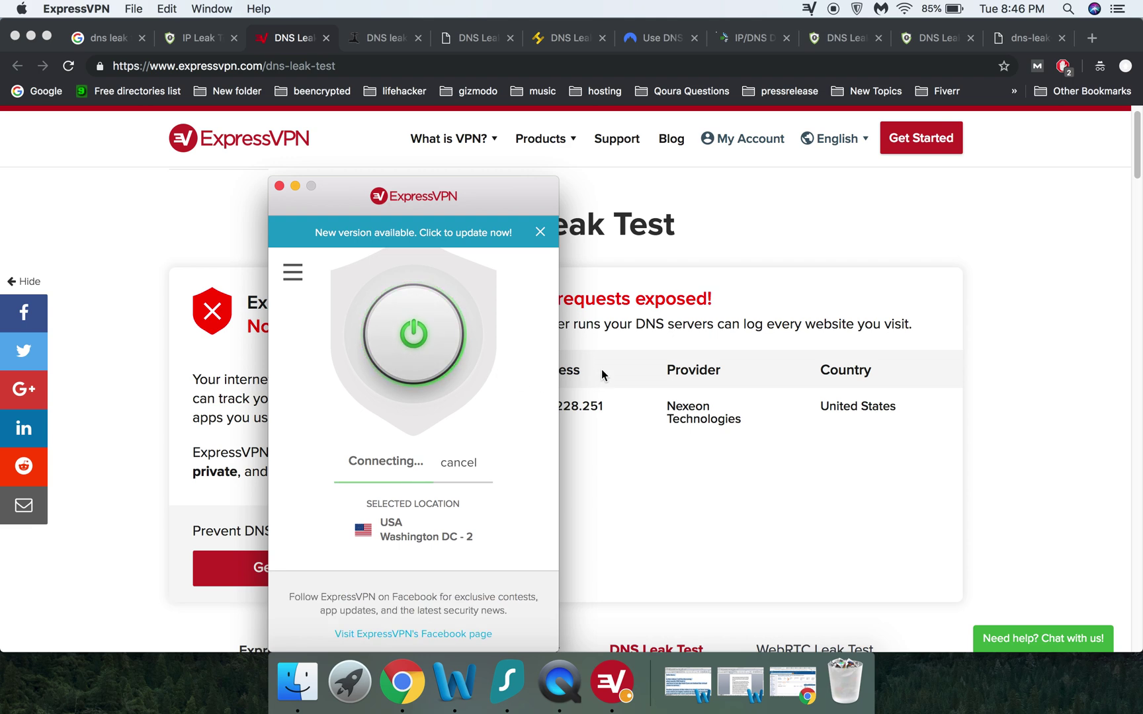
Step: Back in Chrome, highlight the exposed IP address and the 'DNS requests exposed!' warning
{"action": "left_click", "coordinate": [602, 369]}
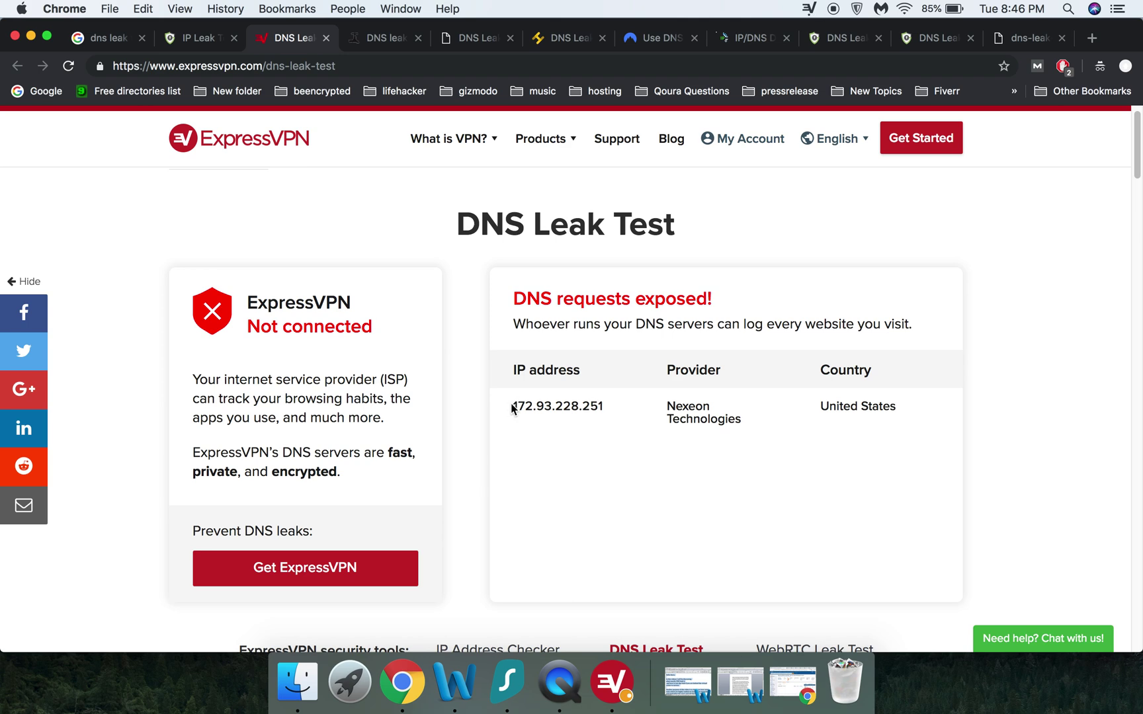
{"action": "left_click_drag", "start_coordinate": [511, 406], "coordinate": [900, 408]}
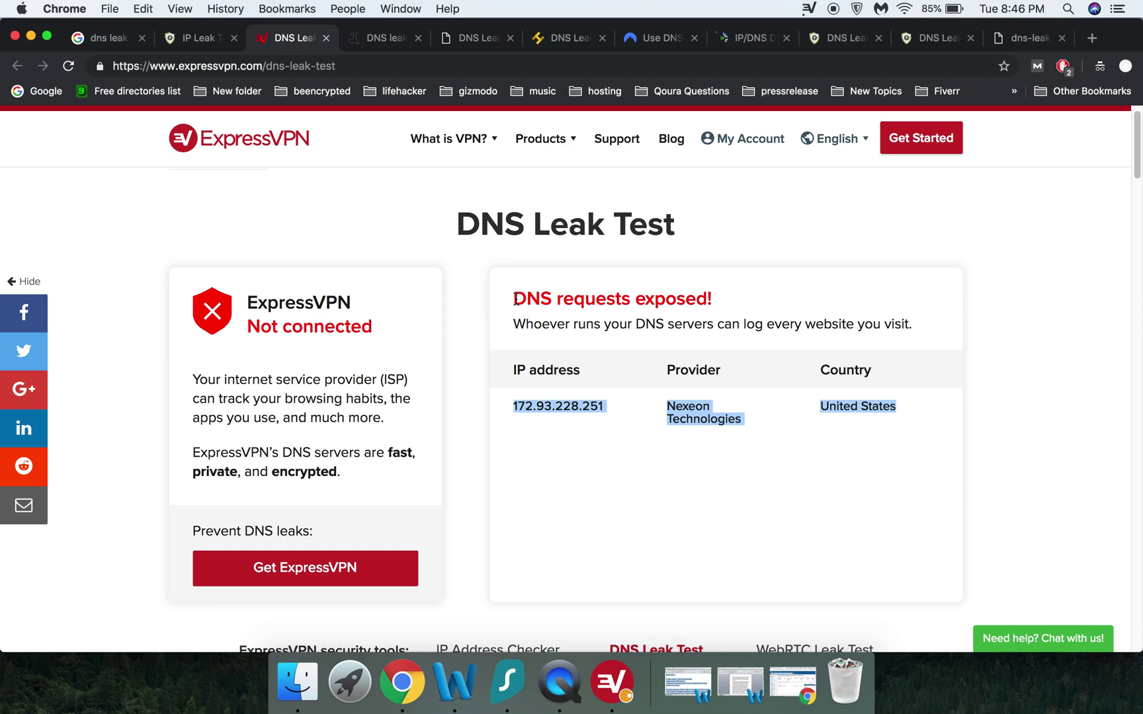
{"action": "left_click_drag", "start_coordinate": [513, 299], "coordinate": [724, 303]}
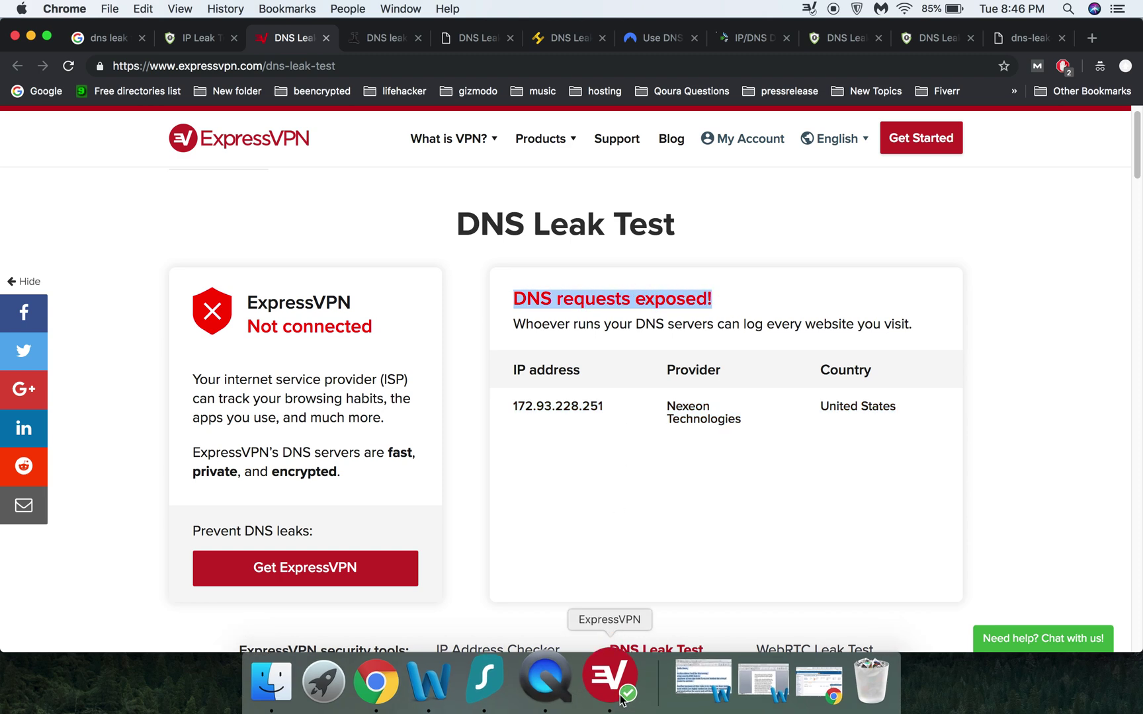
Step: Rerun the ExpressVPN leak test with the VPN on, then return to the Google results tab
{"action": "left_click", "coordinate": [70, 68]}
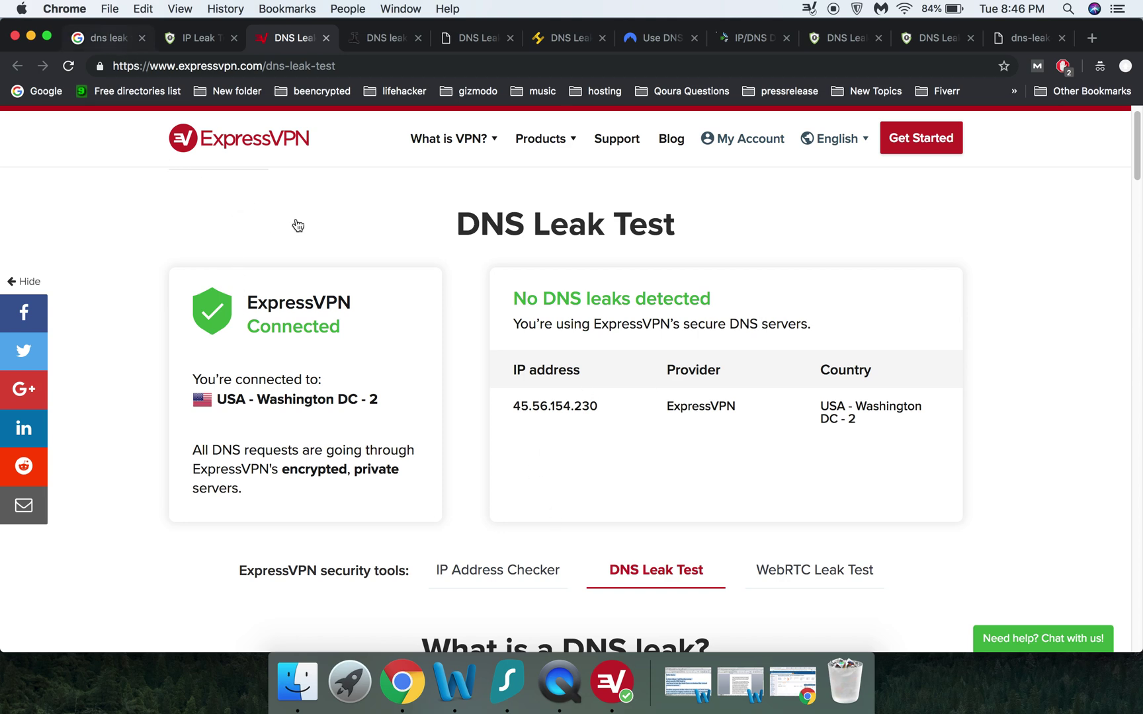
{"action": "key", "text": "super+1"}
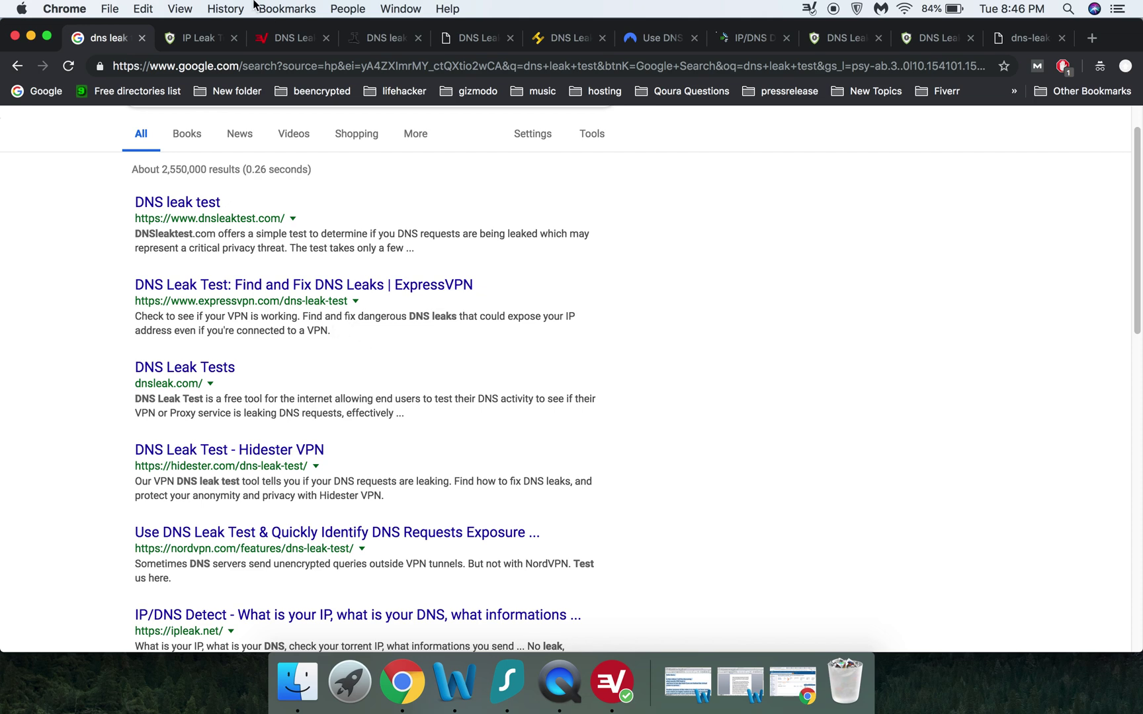
Step: Review the dnsleaktest.com and dnsleak.com results
{"action": "left_click", "coordinate": [379, 41]}
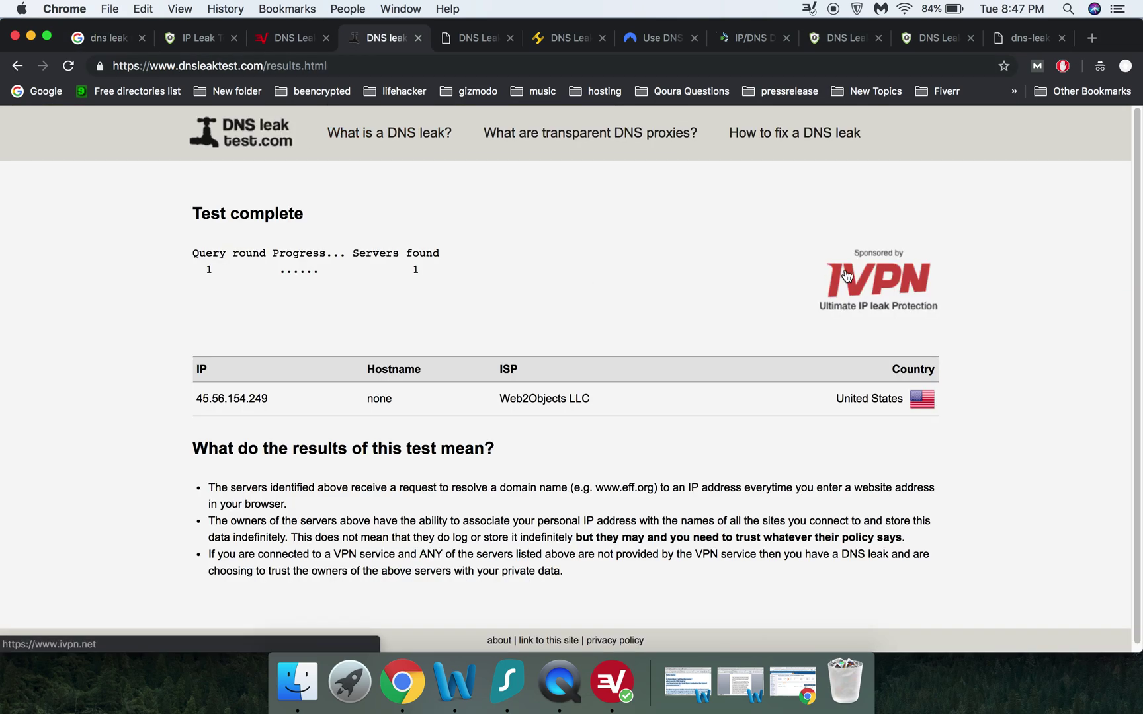
{"action": "left_click", "coordinate": [483, 42]}
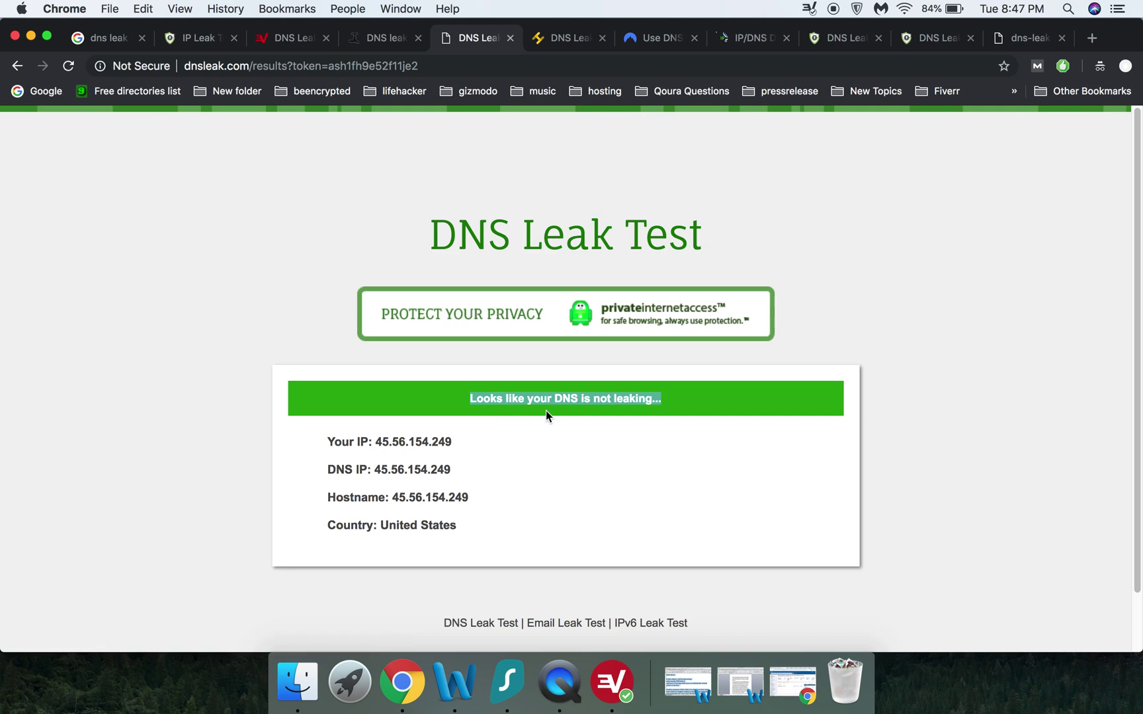
{"action": "left_click", "coordinate": [637, 416]}
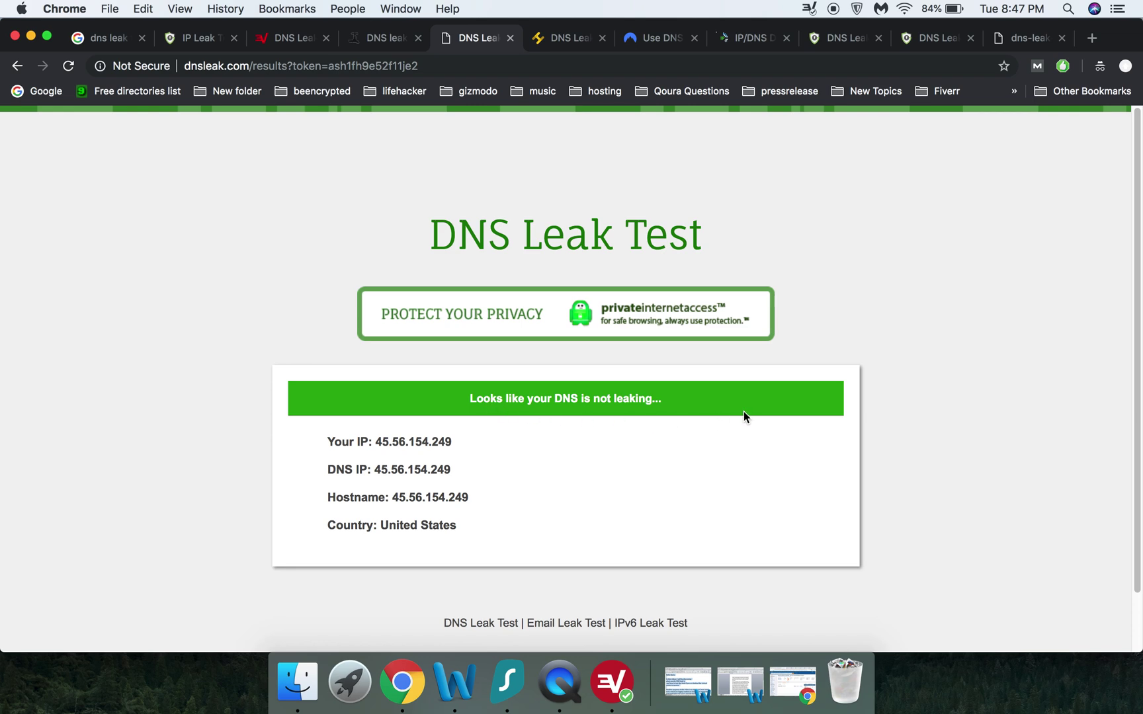
Step: View the Hidester and NordVPN leak test pages, dismissing NordVPN's new year popup
{"action": "left_click", "coordinate": [558, 44]}
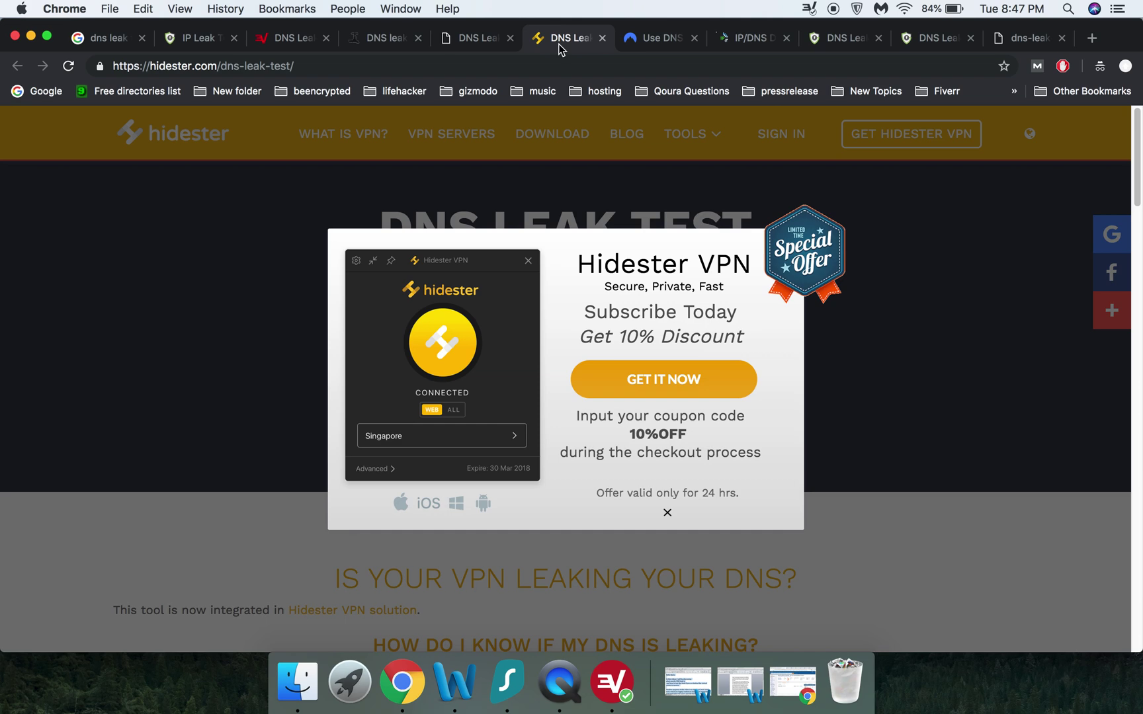
{"action": "left_click", "coordinate": [648, 44]}
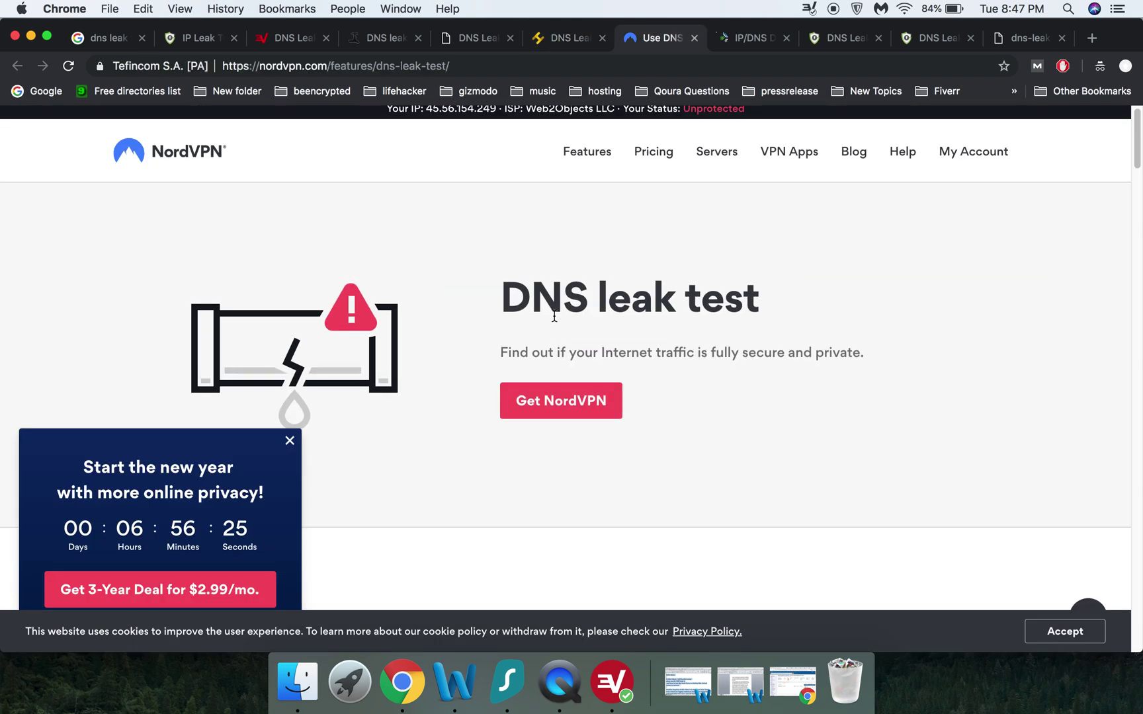
{"action": "left_click", "coordinate": [289, 439]}
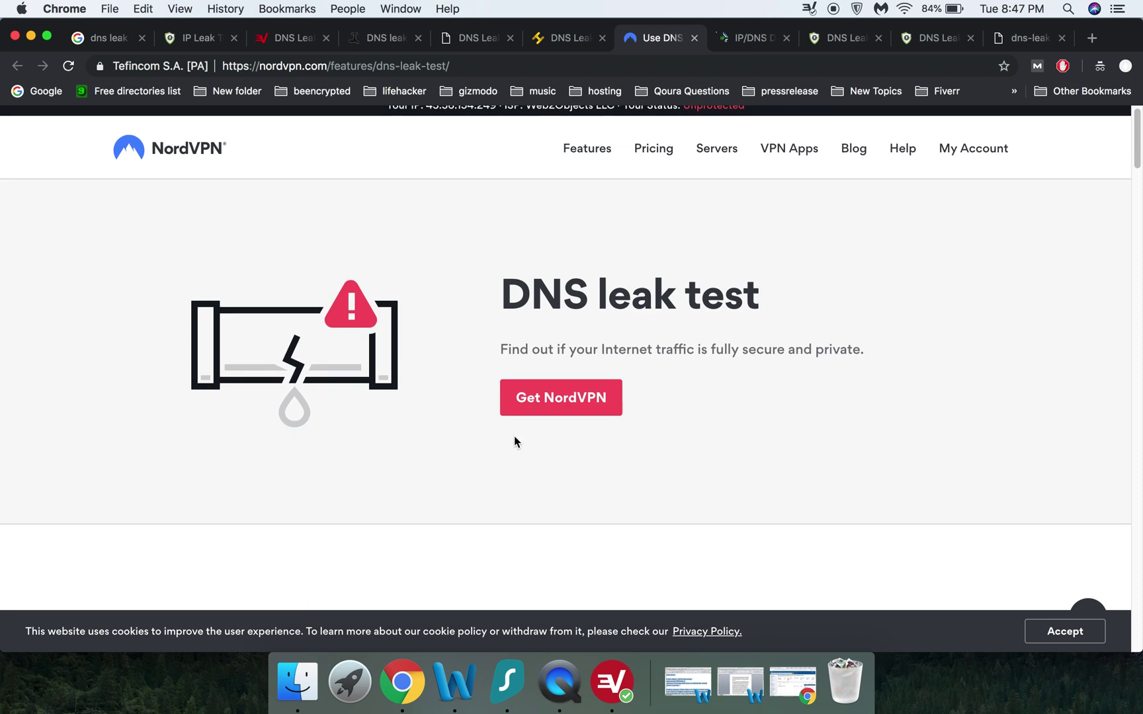
Step: Check and reload the ipleak.net results, then return to the Google search results
{"action": "left_click", "coordinate": [748, 41]}
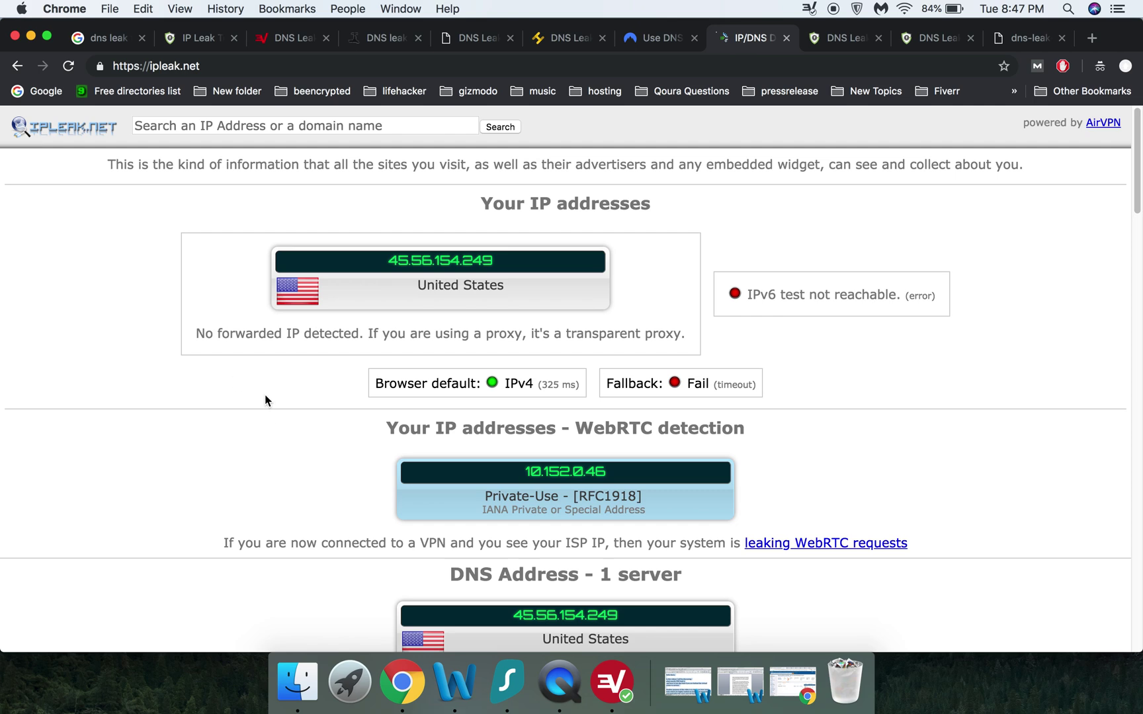
{"action": "scroll", "coordinate": [265, 401], "scroll_direction": "down", "scroll_amount": 5}
{"action": "scroll", "coordinate": [266, 396], "scroll_direction": "down", "scroll_amount": 3}
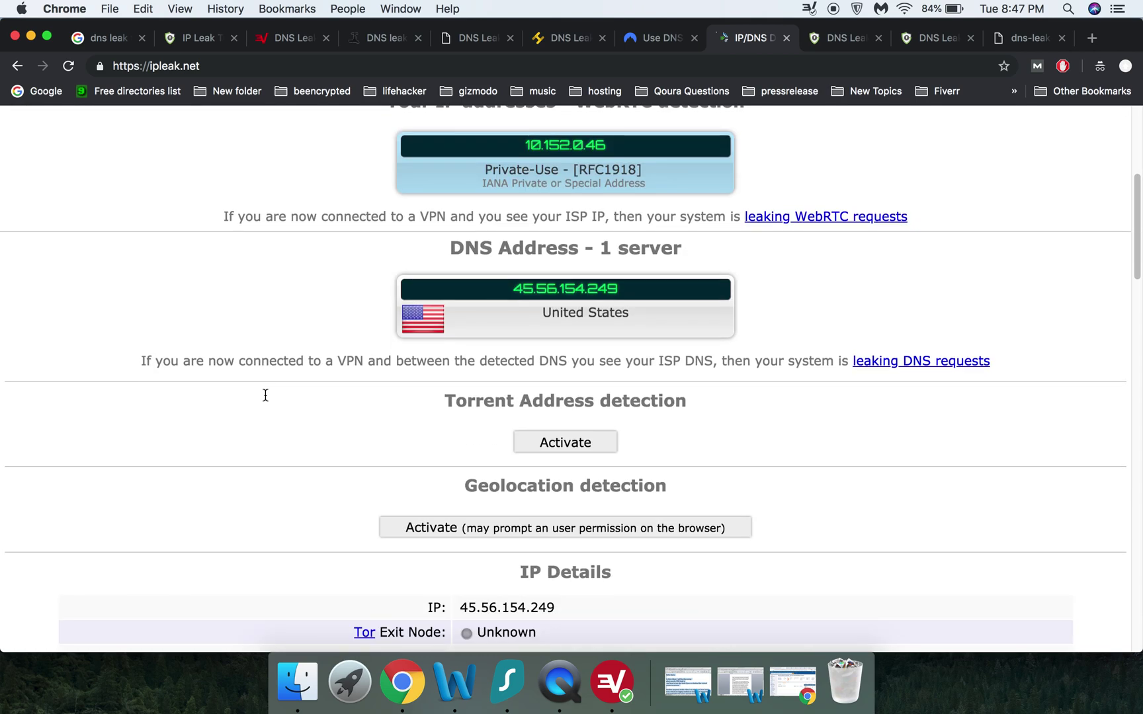
{"action": "scroll", "coordinate": [265, 395], "scroll_direction": "down", "scroll_amount": 5}
{"action": "scroll", "coordinate": [5, 434], "scroll_direction": "down", "scroll_amount": 5}
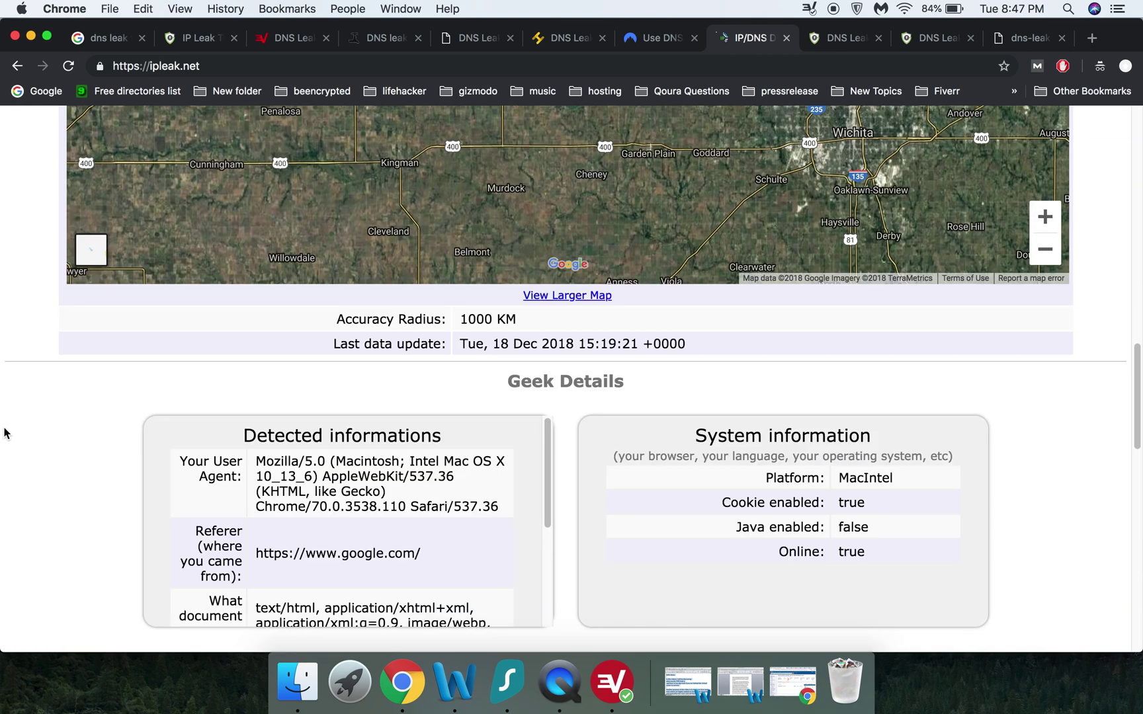
{"action": "scroll", "coordinate": [5, 434], "scroll_direction": "down", "scroll_amount": 2}
{"action": "scroll", "coordinate": [4, 434], "scroll_direction": "down", "scroll_amount": 3}
{"action": "scroll", "coordinate": [7, 434], "scroll_direction": "down", "scroll_amount": 3}
{"action": "scroll", "coordinate": [5, 435], "scroll_direction": "down", "scroll_amount": 1}
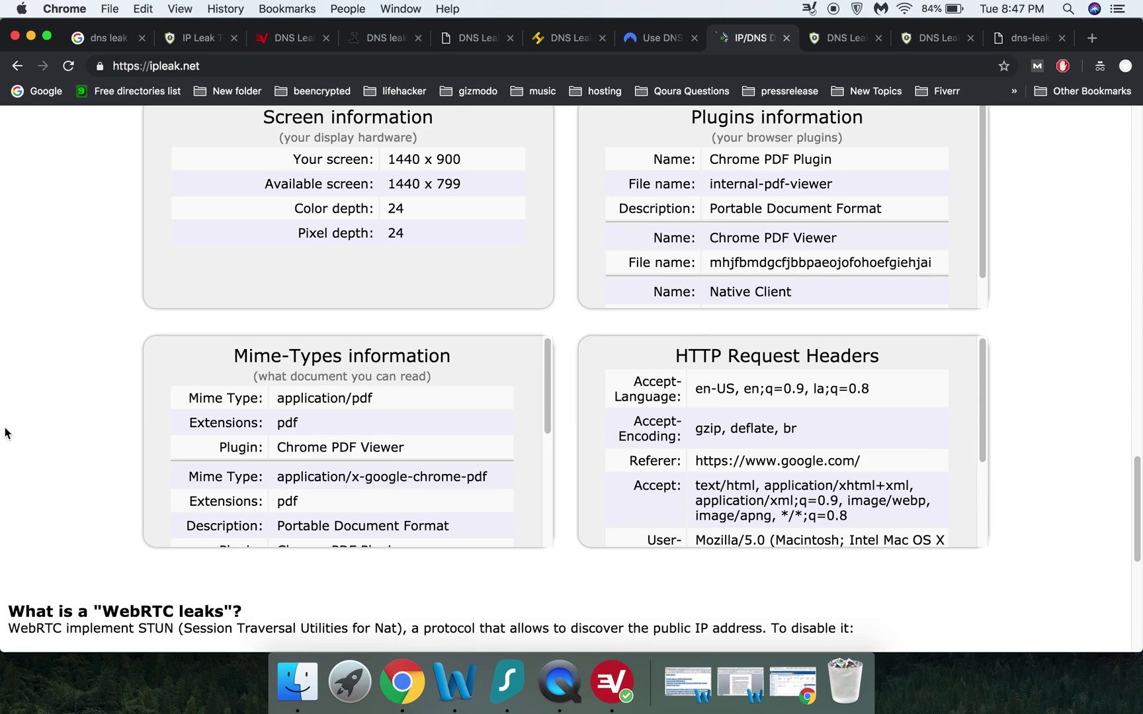
{"action": "scroll", "coordinate": [5, 434], "scroll_direction": "down", "scroll_amount": 3}
{"action": "scroll", "coordinate": [5, 433], "scroll_direction": "down", "scroll_amount": 3}
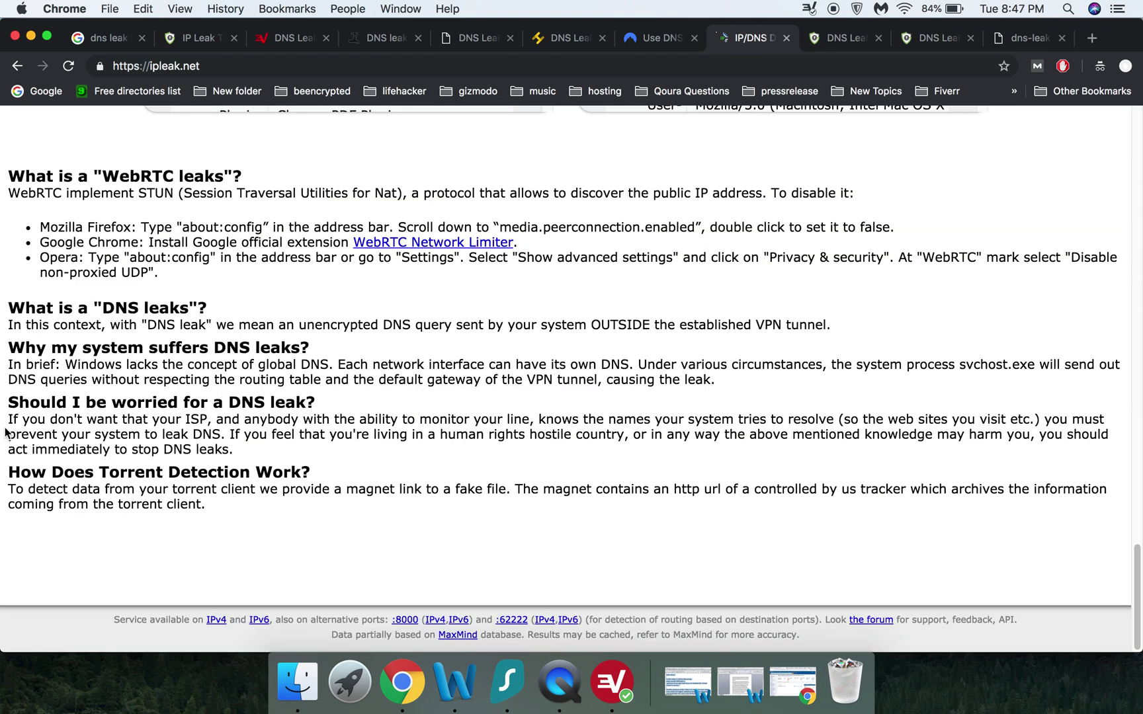
{"action": "key", "text": "super+r"}
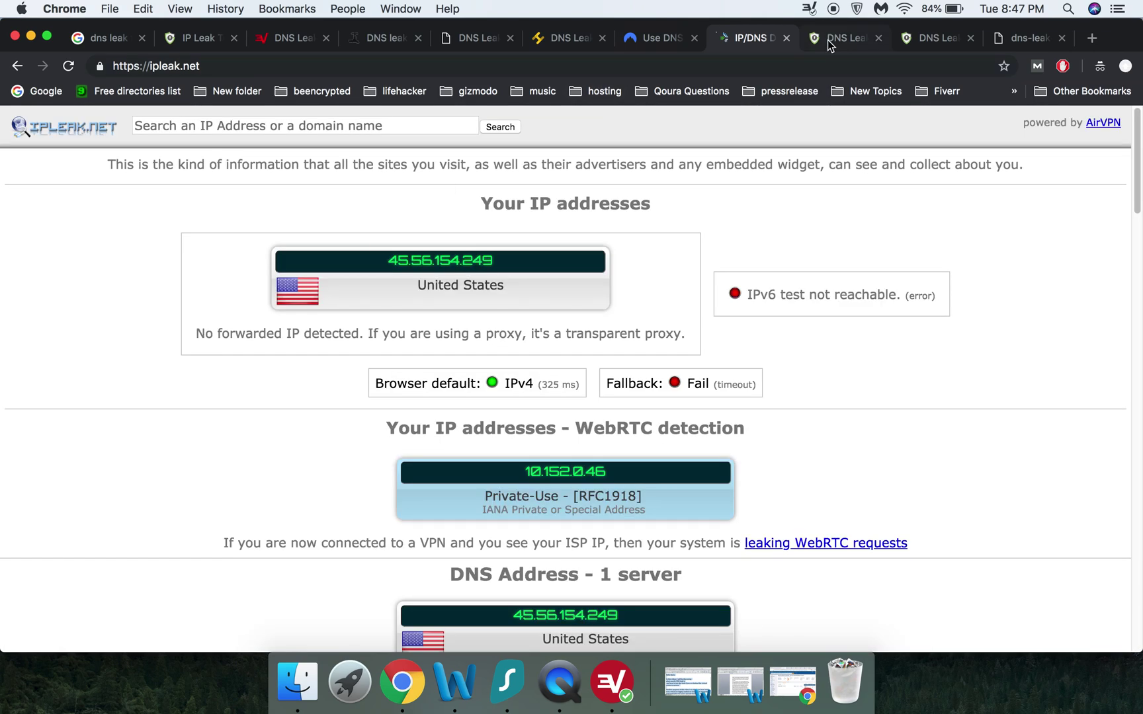
{"action": "left_click", "coordinate": [117, 47]}
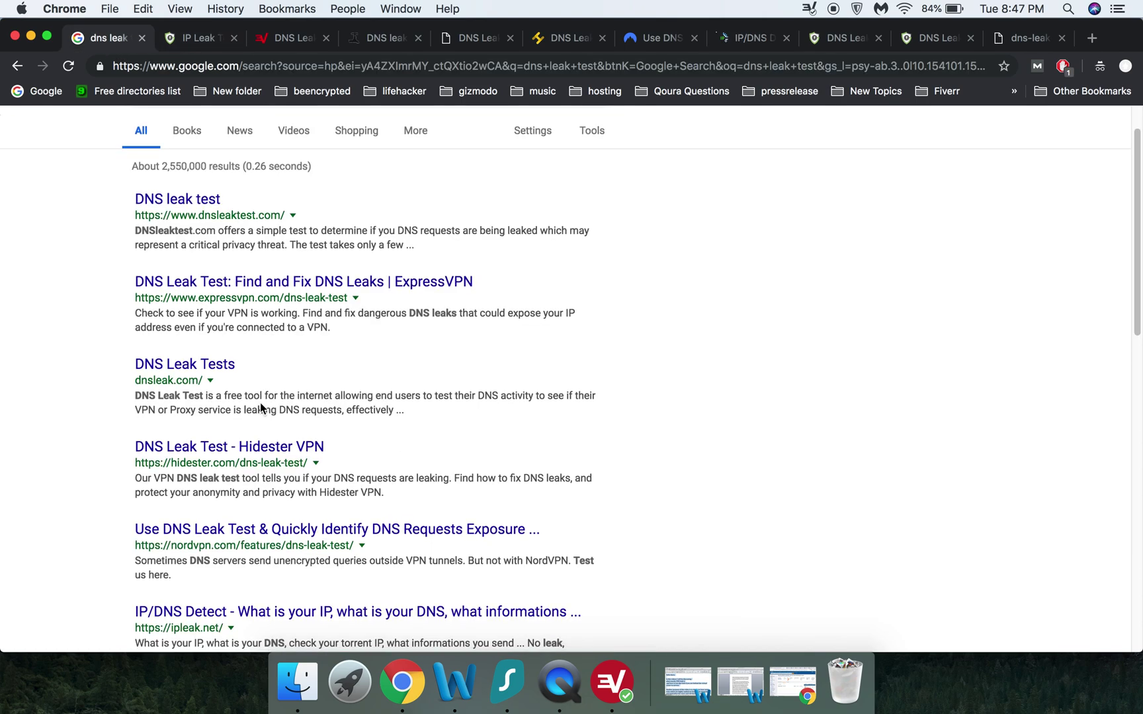
{"action": "scroll", "coordinate": [260, 404], "scroll_direction": "down", "scroll_amount": 5}
{"action": "scroll", "coordinate": [260, 404], "scroll_direction": "down", "scroll_amount": 3}
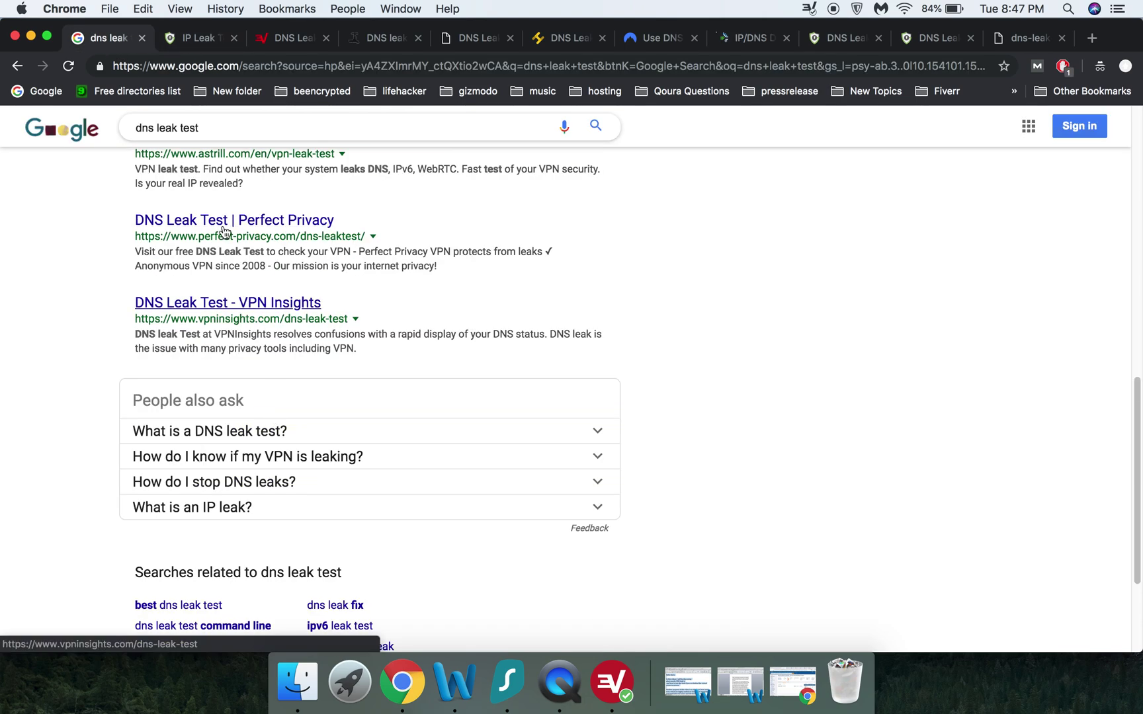
Step: Review the VPNInsights IP leak test page, then bring up the ExpressVPN window
{"action": "left_click", "coordinate": [196, 39]}
{"action": "scroll", "coordinate": [356, 306], "scroll_direction": "up", "scroll_amount": 2}
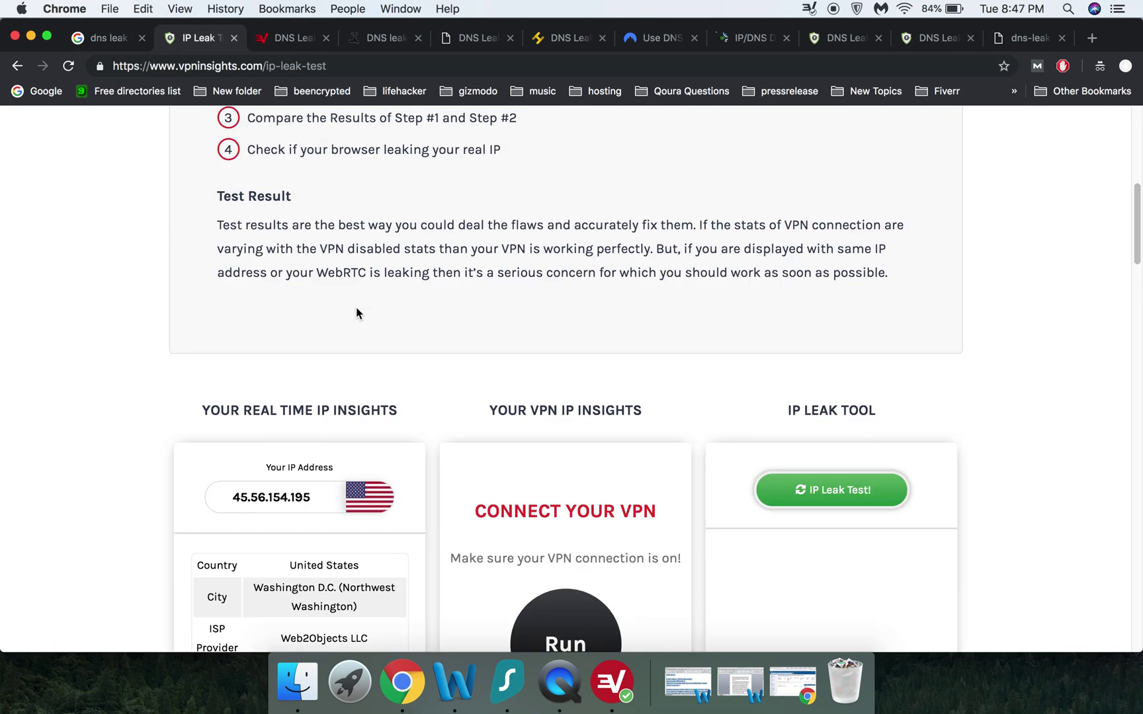
{"action": "scroll", "coordinate": [356, 307], "scroll_direction": "up", "scroll_amount": 6}
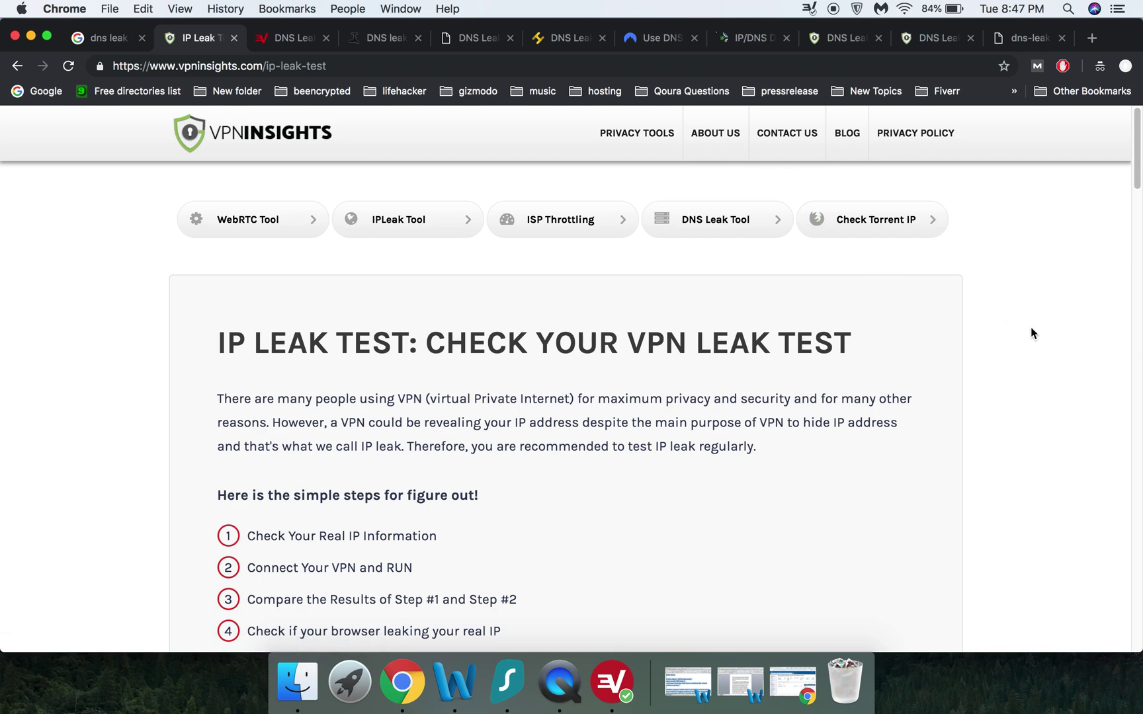
{"action": "scroll", "coordinate": [1019, 339], "scroll_direction": "down", "scroll_amount": 1}
{"action": "scroll", "coordinate": [1019, 339], "scroll_direction": "down", "scroll_amount": 2}
{"action": "scroll", "coordinate": [1019, 339], "scroll_direction": "down", "scroll_amount": 2}
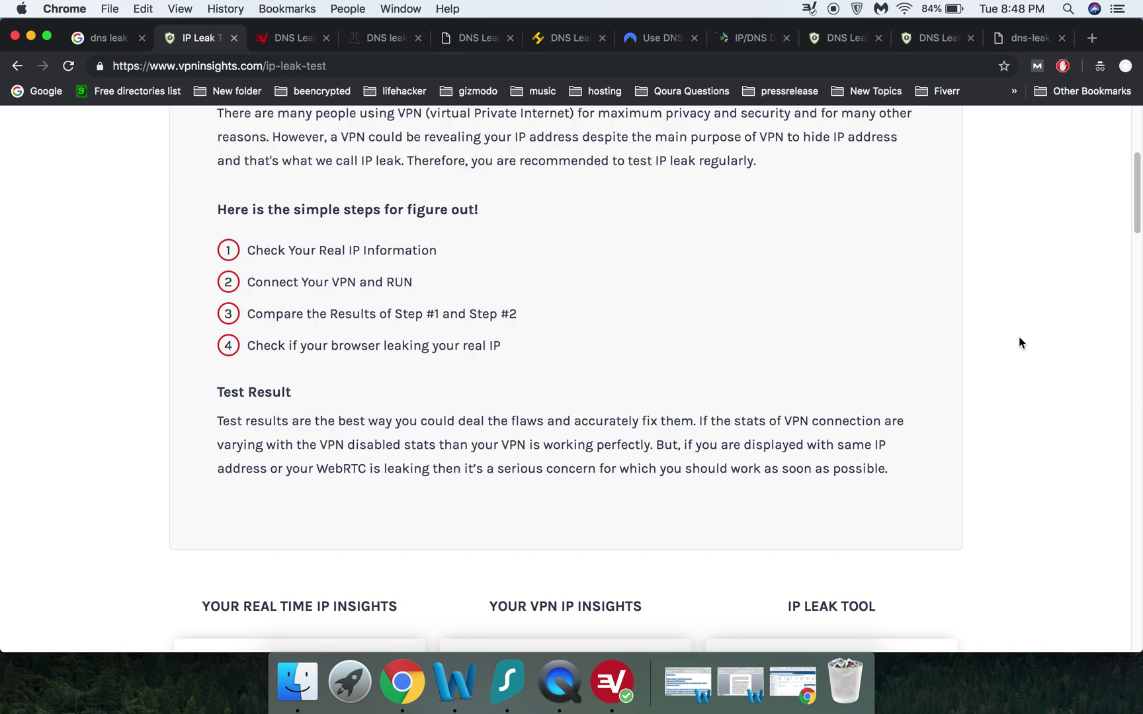
{"action": "scroll", "coordinate": [1019, 339], "scroll_direction": "down", "scroll_amount": 4}
{"action": "scroll", "coordinate": [1020, 342], "scroll_direction": "down", "scroll_amount": 1}
{"action": "scroll", "coordinate": [1019, 343], "scroll_direction": "down", "scroll_amount": 2}
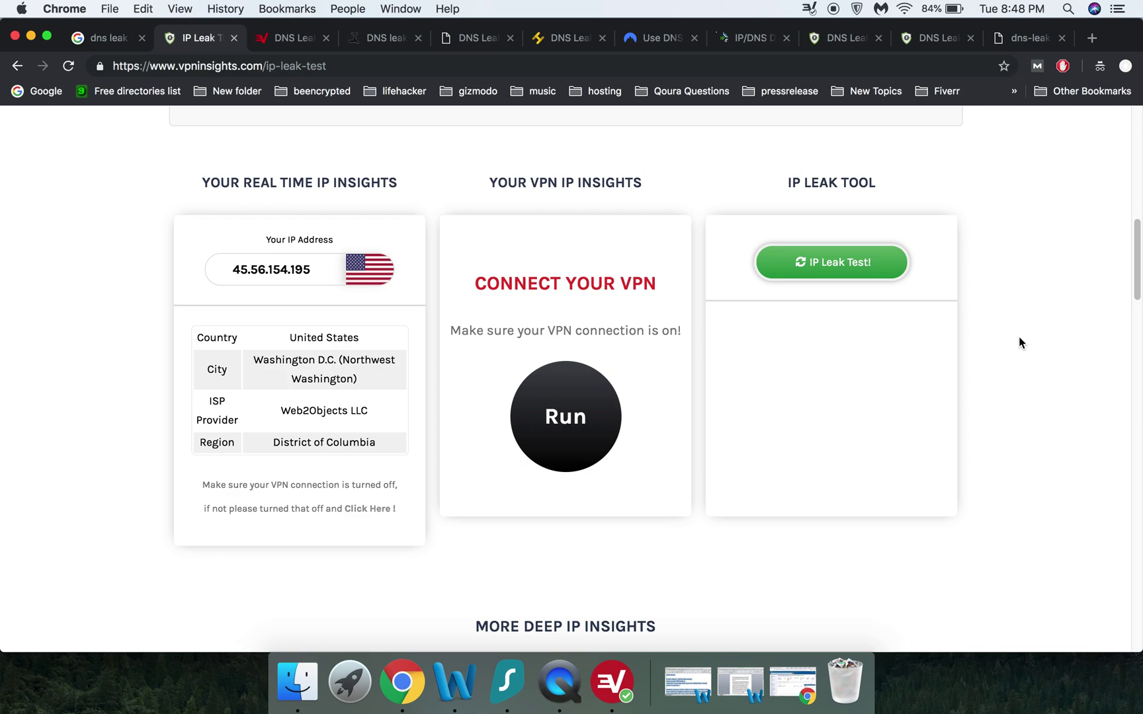
{"action": "scroll", "coordinate": [1053, 325], "scroll_direction": "up", "scroll_amount": 1}
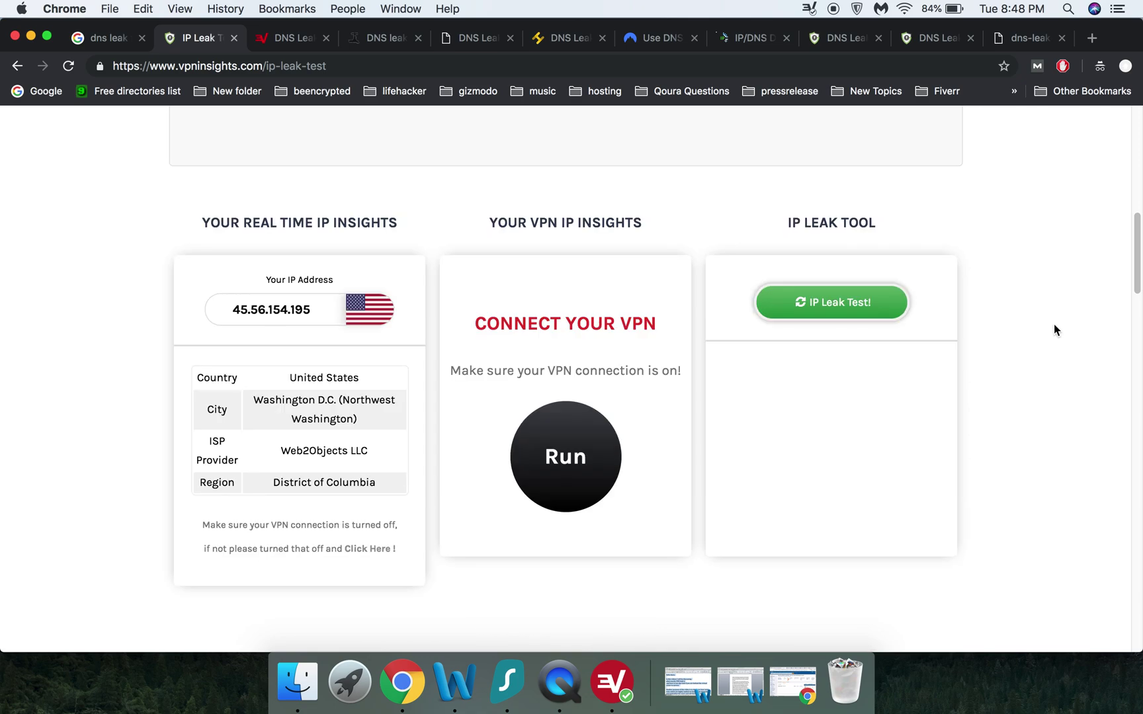
{"action": "scroll", "coordinate": [1050, 322], "scroll_direction": "up", "scroll_amount": 3}
{"action": "scroll", "coordinate": [1049, 323], "scroll_direction": "up", "scroll_amount": 5}
{"action": "scroll", "coordinate": [1049, 322], "scroll_direction": "up", "scroll_amount": 3}
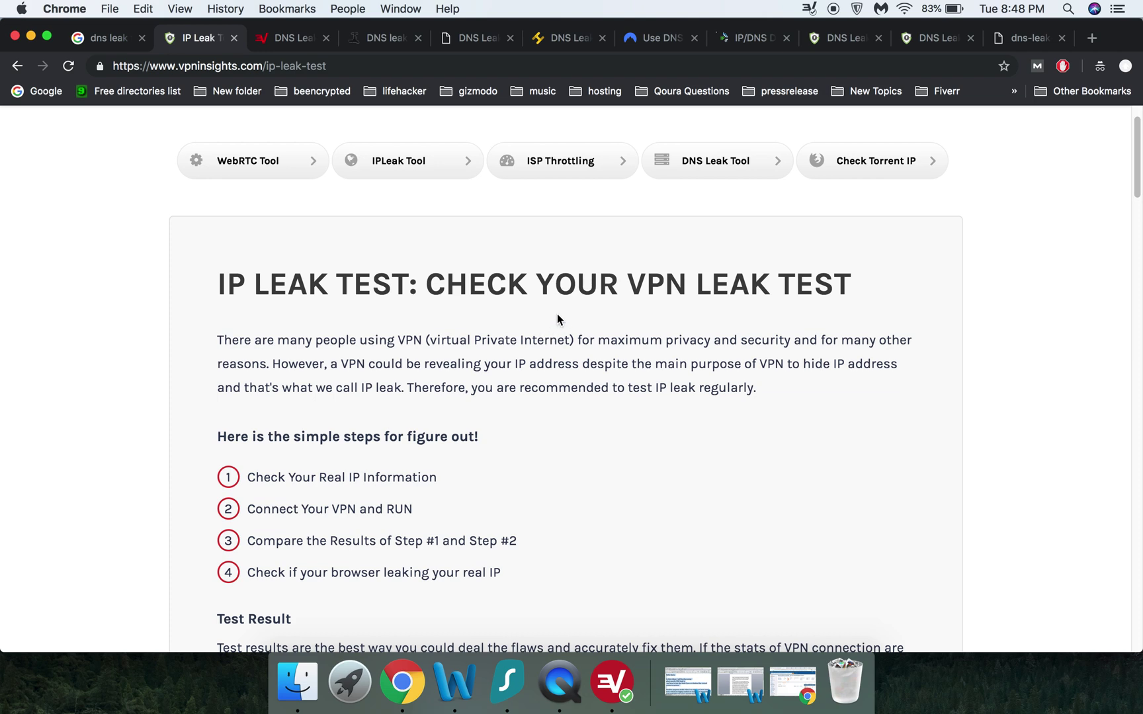
{"action": "scroll", "coordinate": [312, 265], "scroll_direction": "up", "scroll_amount": 2}
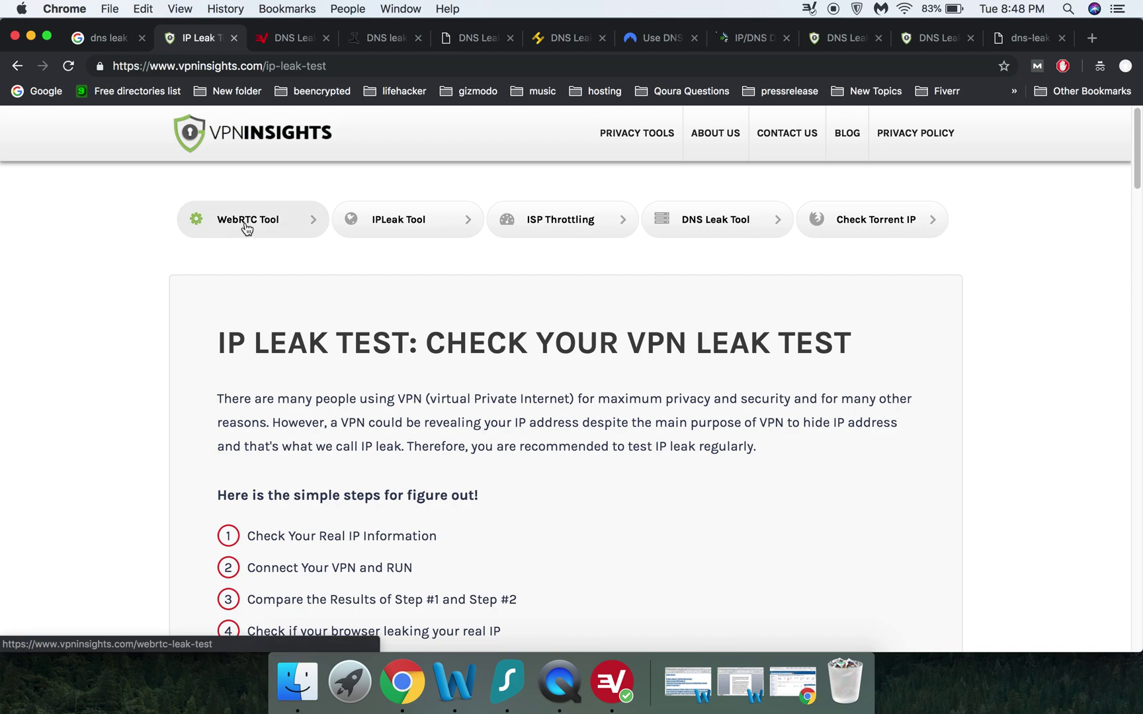
{"action": "scroll", "coordinate": [434, 230], "scroll_direction": "down", "scroll_amount": 10}
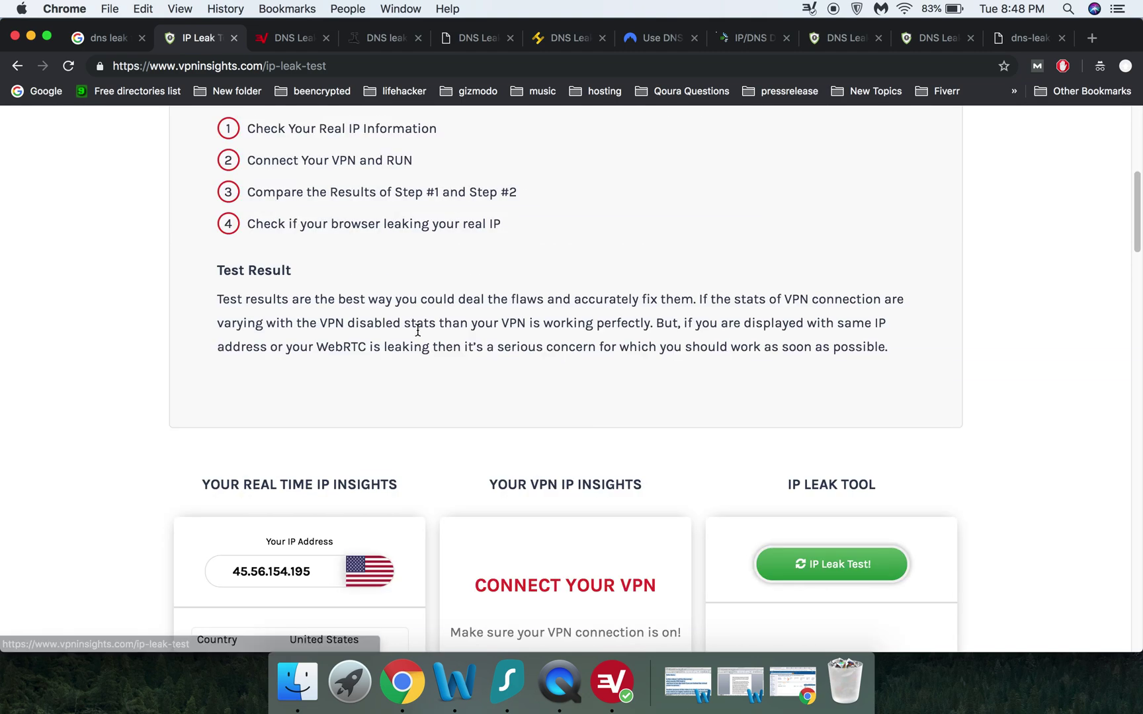
{"action": "scroll", "coordinate": [485, 332], "scroll_direction": "down", "scroll_amount": 5}
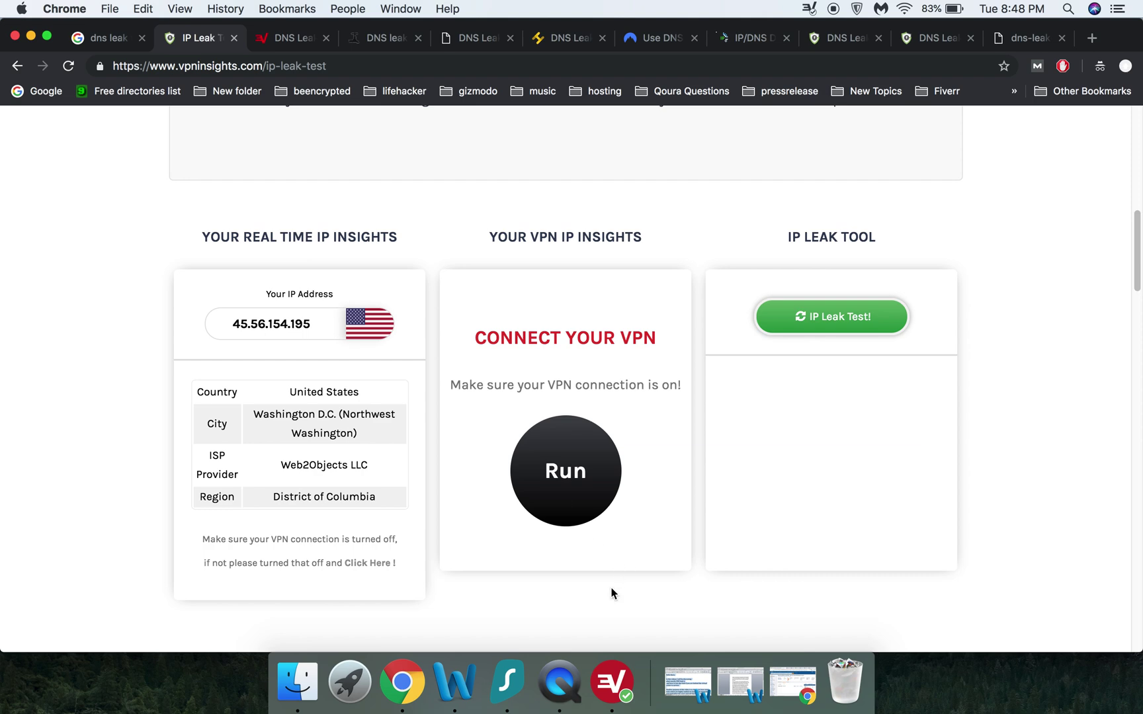
{"action": "left_click", "coordinate": [616, 679]}
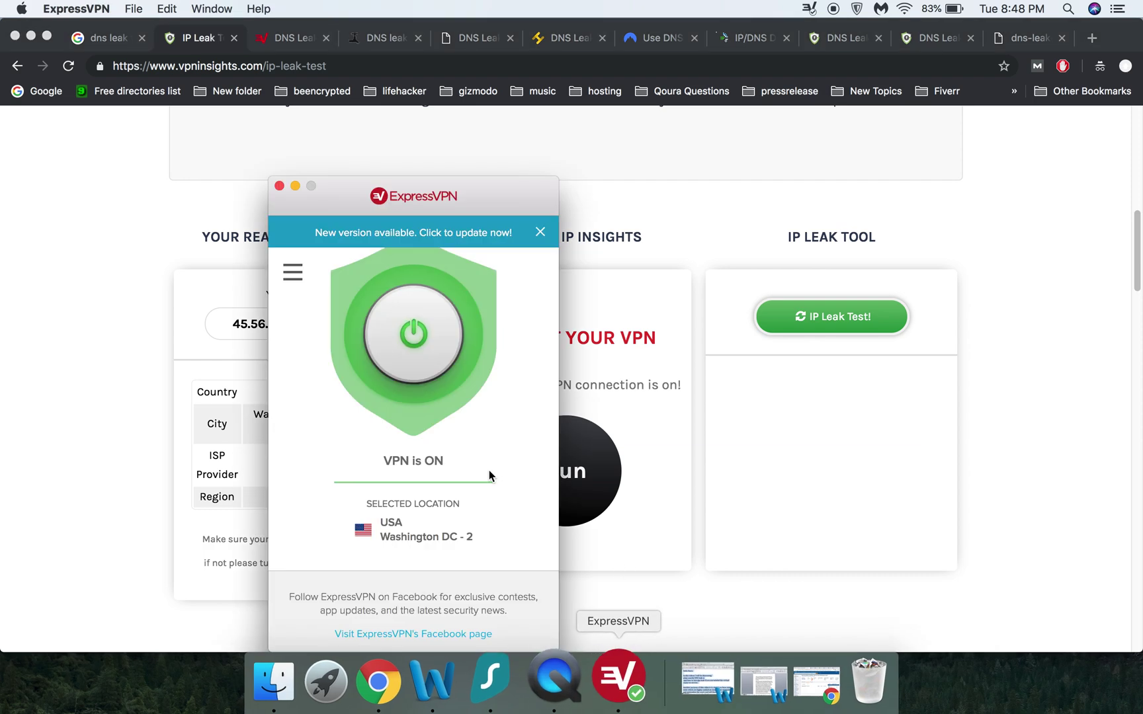
Step: Disconnect ExpressVPN from the Washington DC server
{"action": "left_click", "coordinate": [412, 341]}
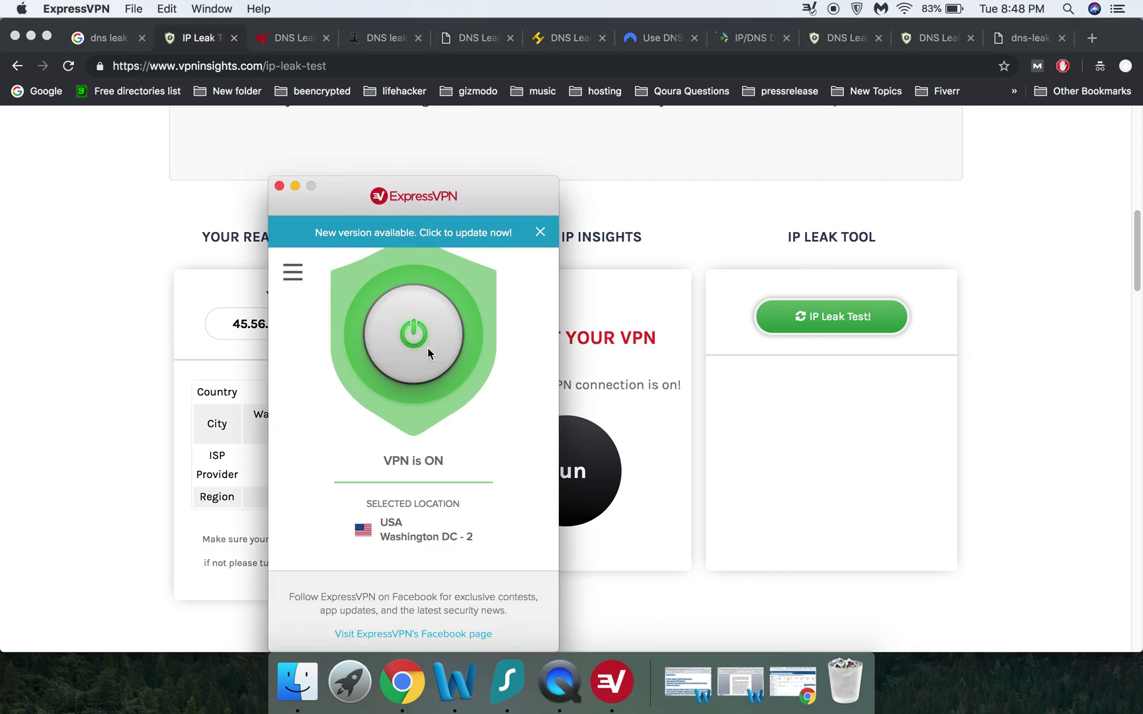
{"action": "left_click", "coordinate": [295, 273]}
{"action": "left_click", "coordinate": [249, 307]}
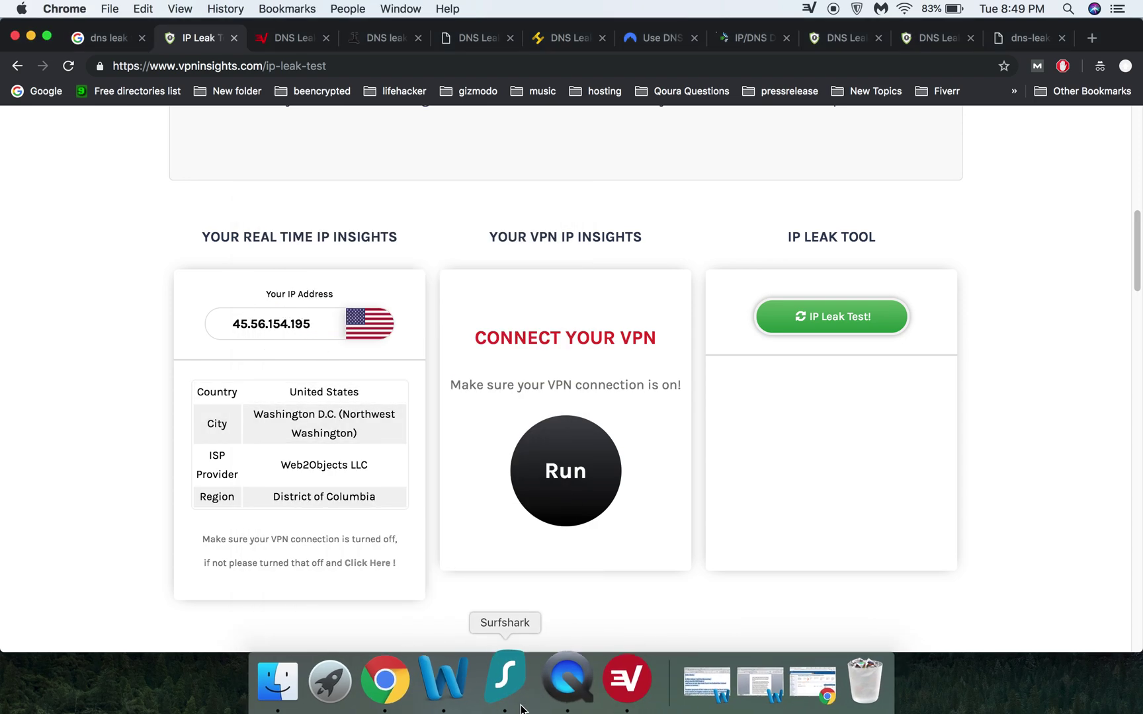
{"action": "left_click", "coordinate": [627, 680]}
Step: Connect to Germany - Frankfurt - 1 and run the page's VPN IP check
{"action": "left_click", "coordinate": [330, 302]}
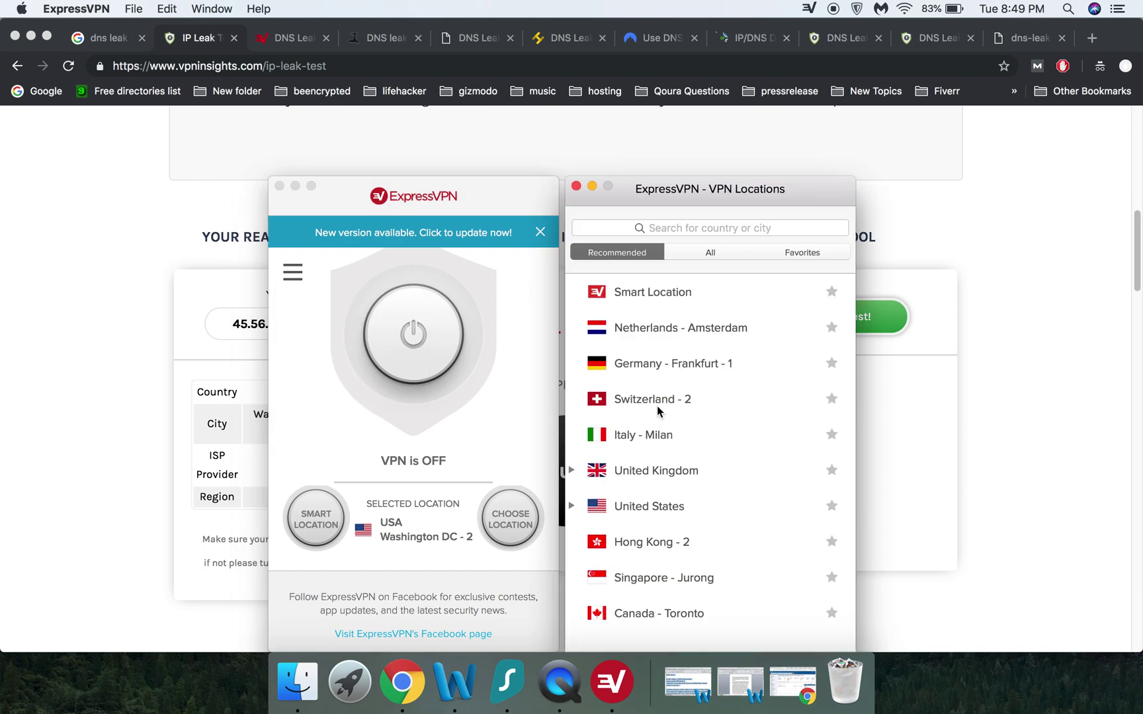
{"action": "double_click", "coordinate": [656, 362]}
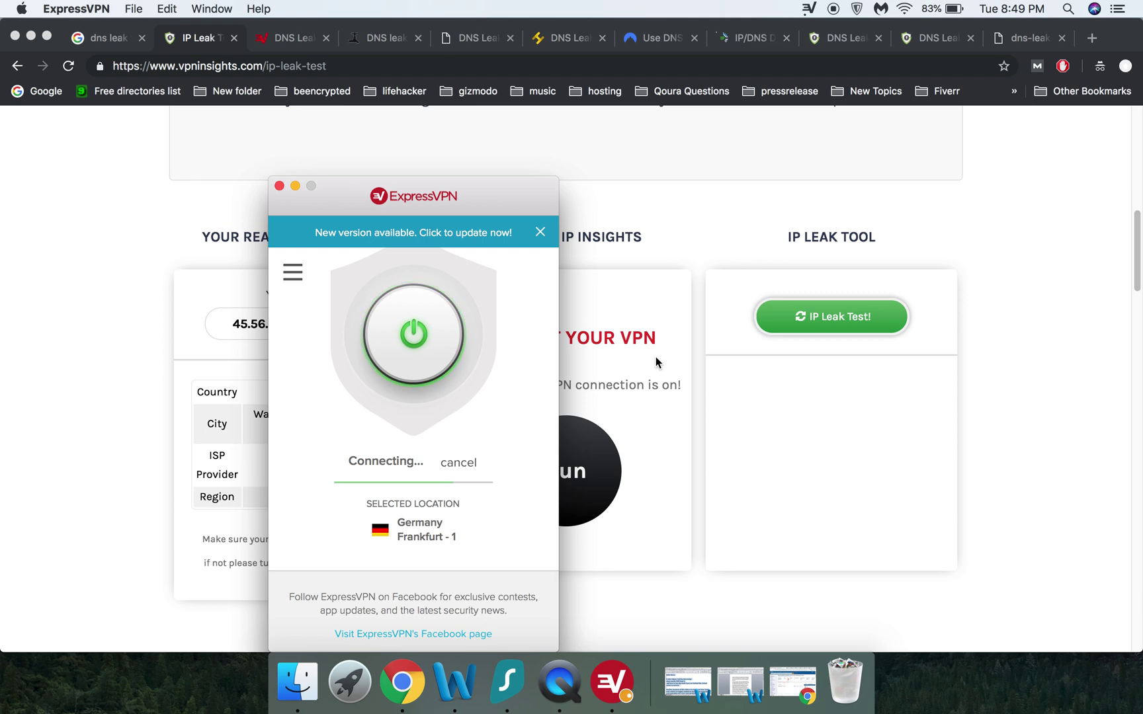
{"action": "left_click", "coordinate": [656, 356]}
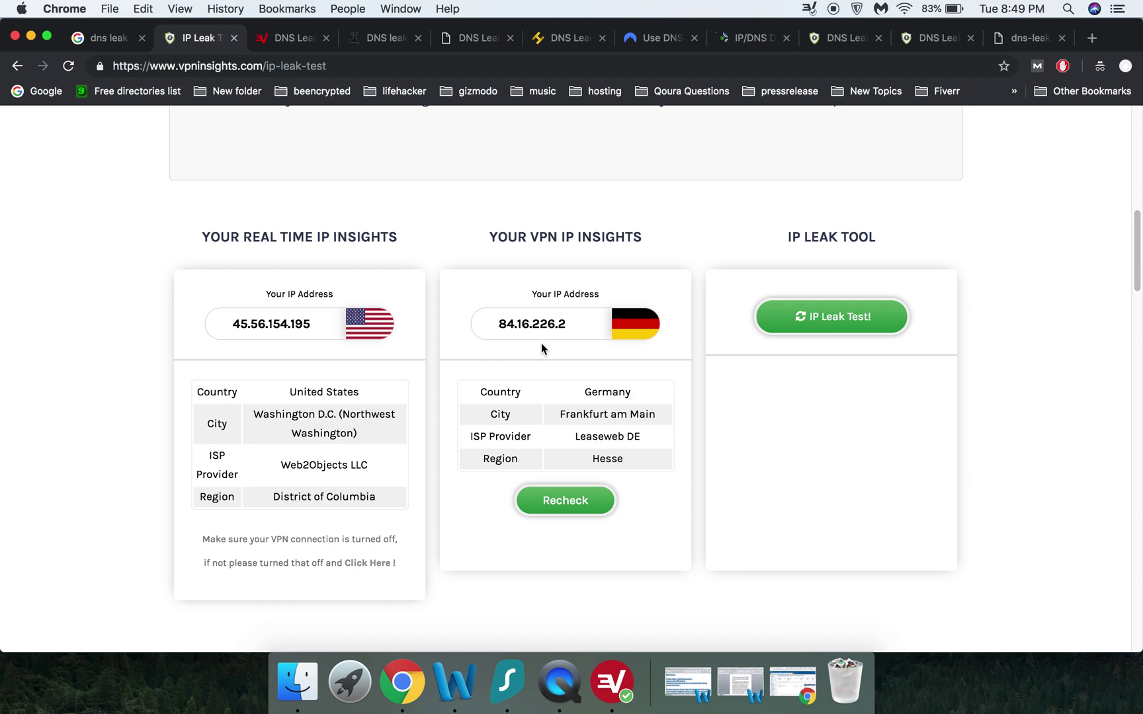
Step: Run the browser IP leak test and mark the reported public IP 84.16.226.2
{"action": "left_click", "coordinate": [839, 325]}
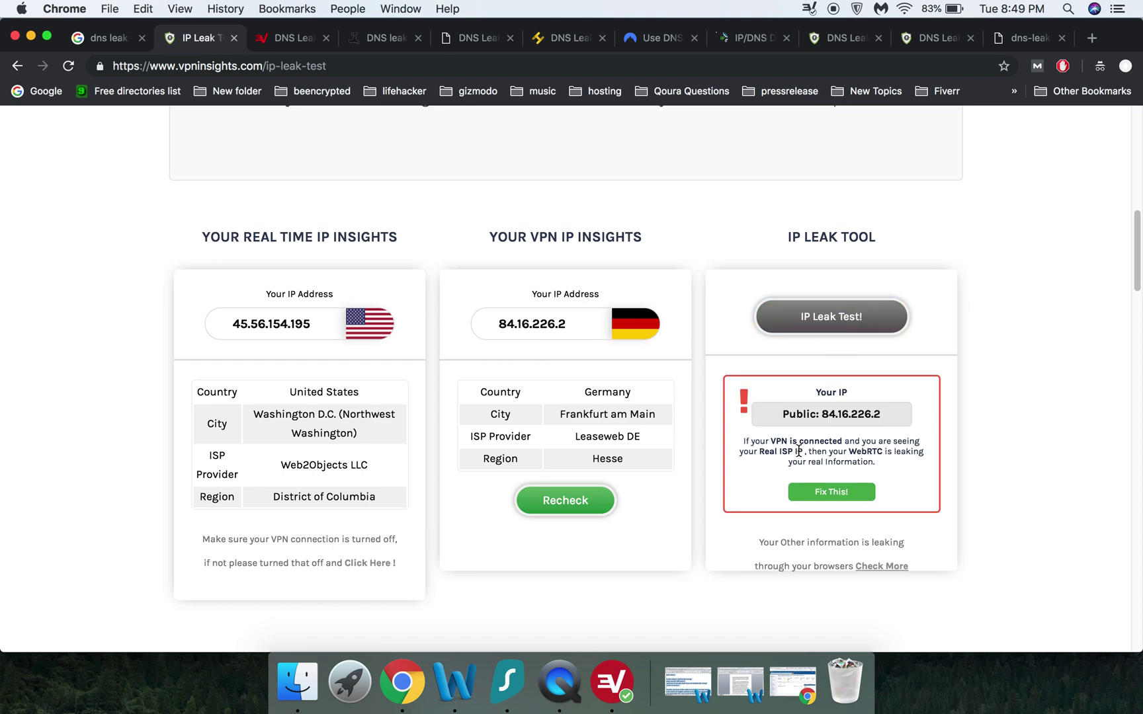
{"action": "left_click_drag", "start_coordinate": [885, 415], "coordinate": [783, 415]}
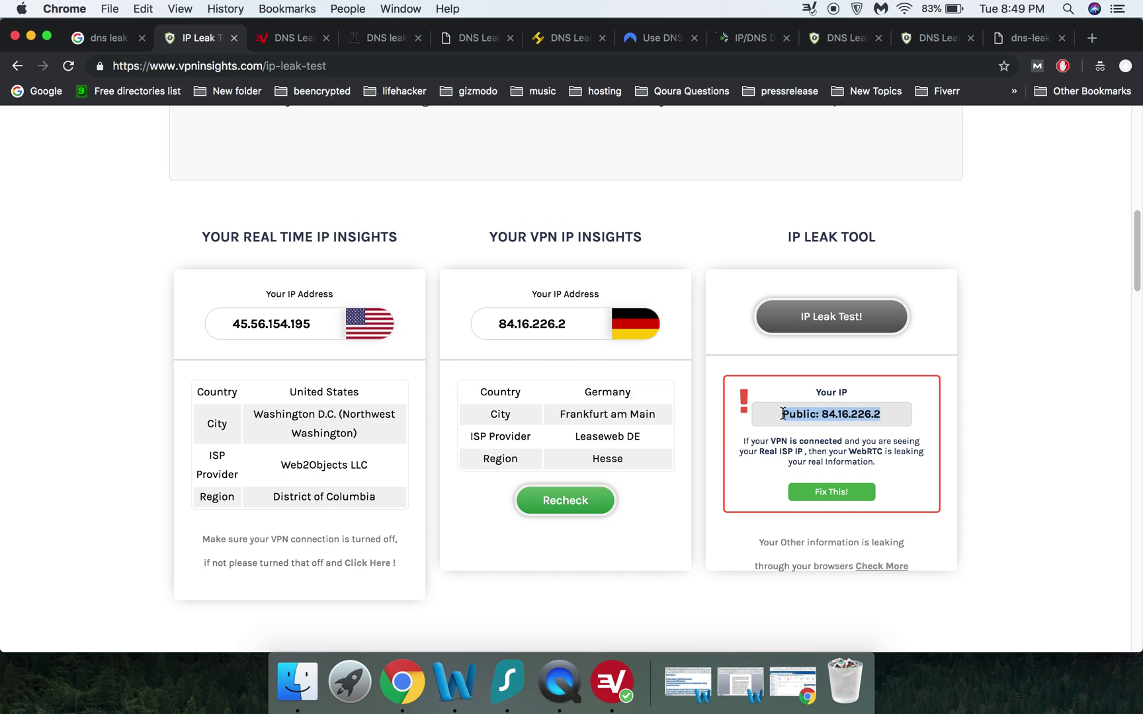
{"action": "left_click", "coordinate": [864, 415]}
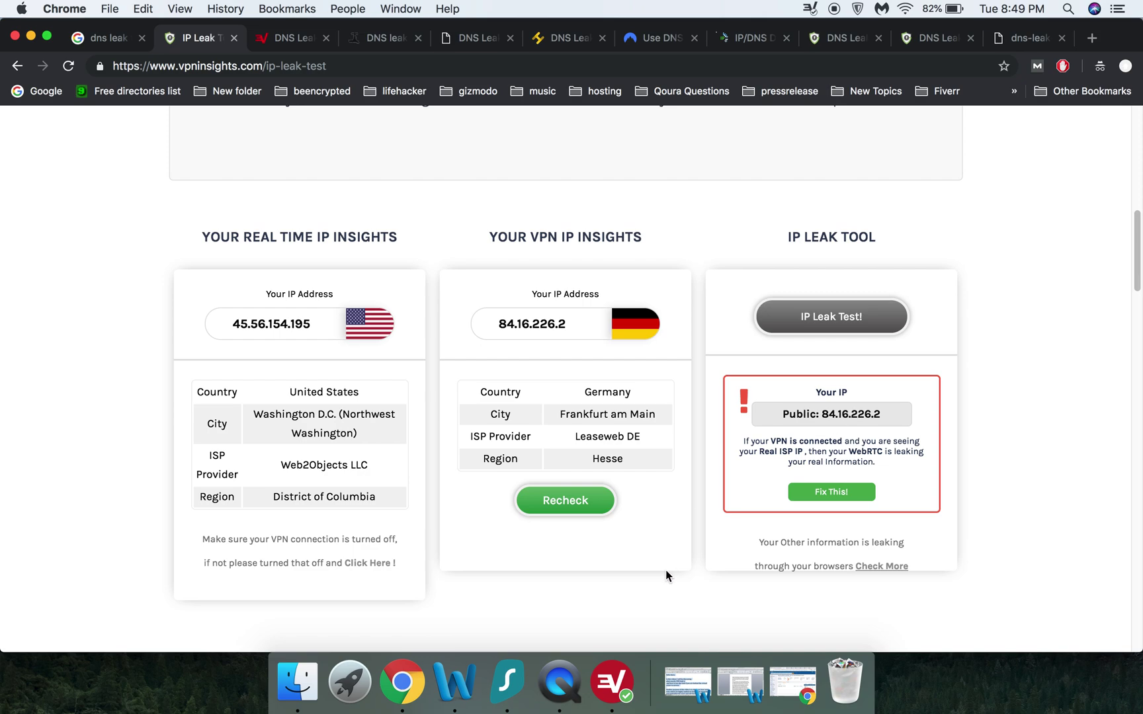
{"action": "scroll", "coordinate": [665, 575], "scroll_direction": "up", "scroll_amount": 2}
{"action": "scroll", "coordinate": [661, 584], "scroll_direction": "up", "scroll_amount": 8}
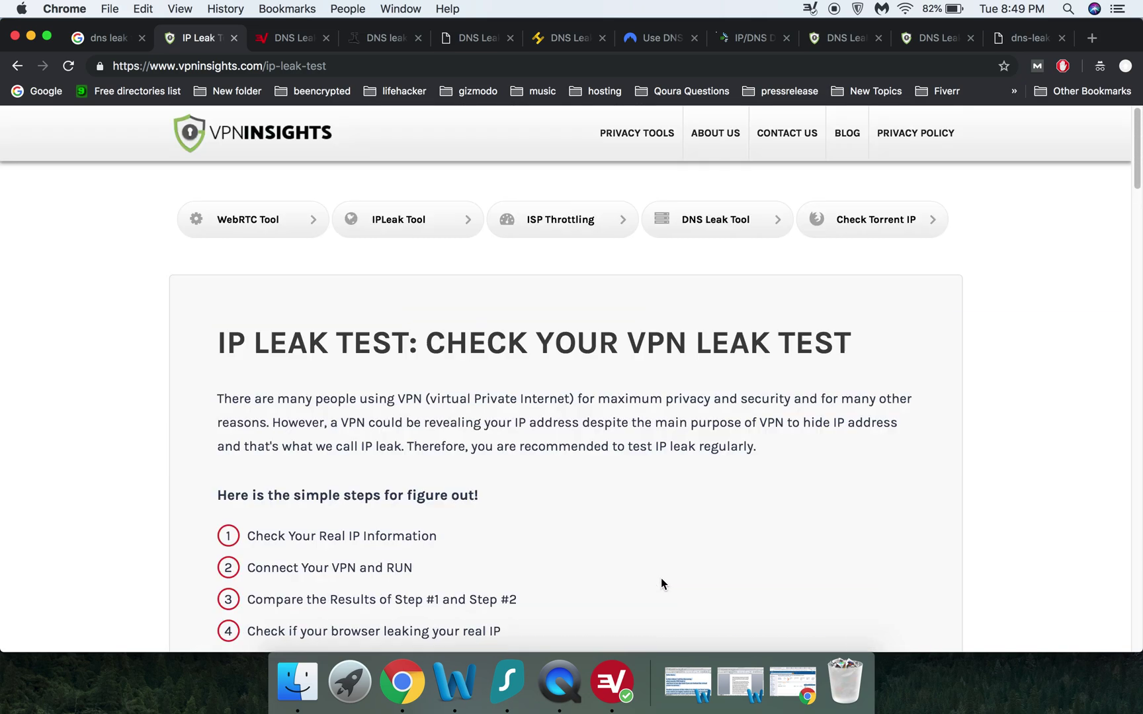
Step: Open vpninsights' DNS Leak Tool and glance at the other DNS leak tabs
{"action": "left_click", "coordinate": [716, 234]}
{"action": "left_click", "coordinate": [827, 39]}
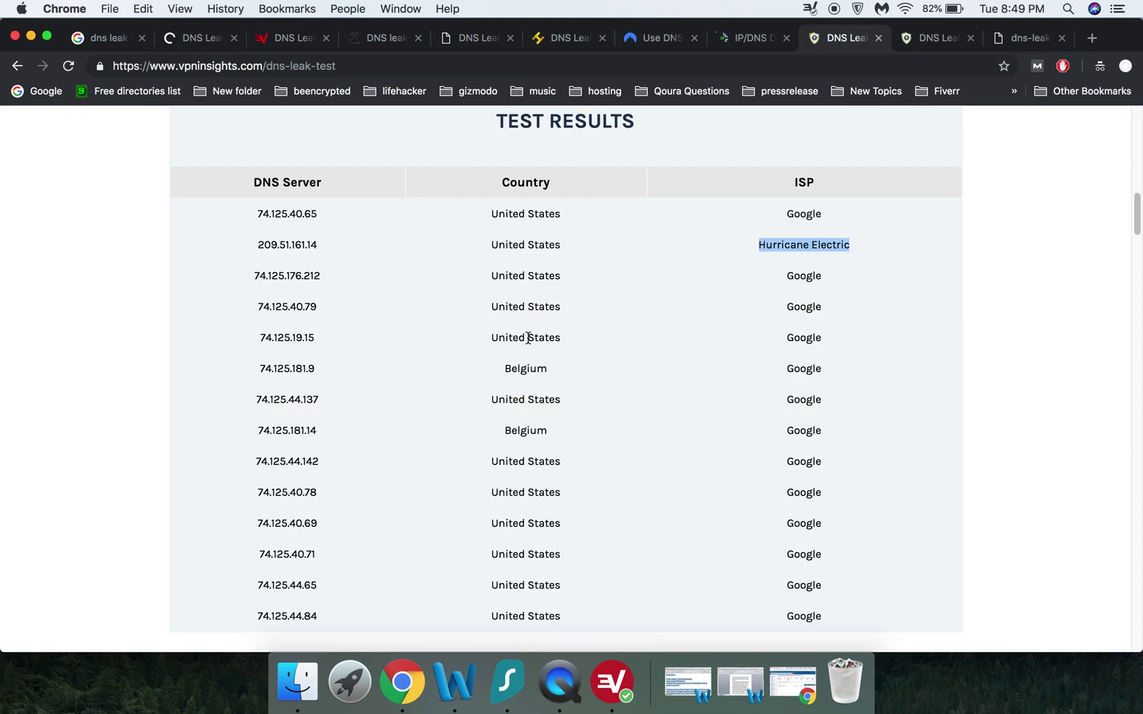
{"action": "scroll", "coordinate": [527, 357], "scroll_direction": "down", "scroll_amount": 5}
{"action": "scroll", "coordinate": [528, 357], "scroll_direction": "up", "scroll_amount": 5}
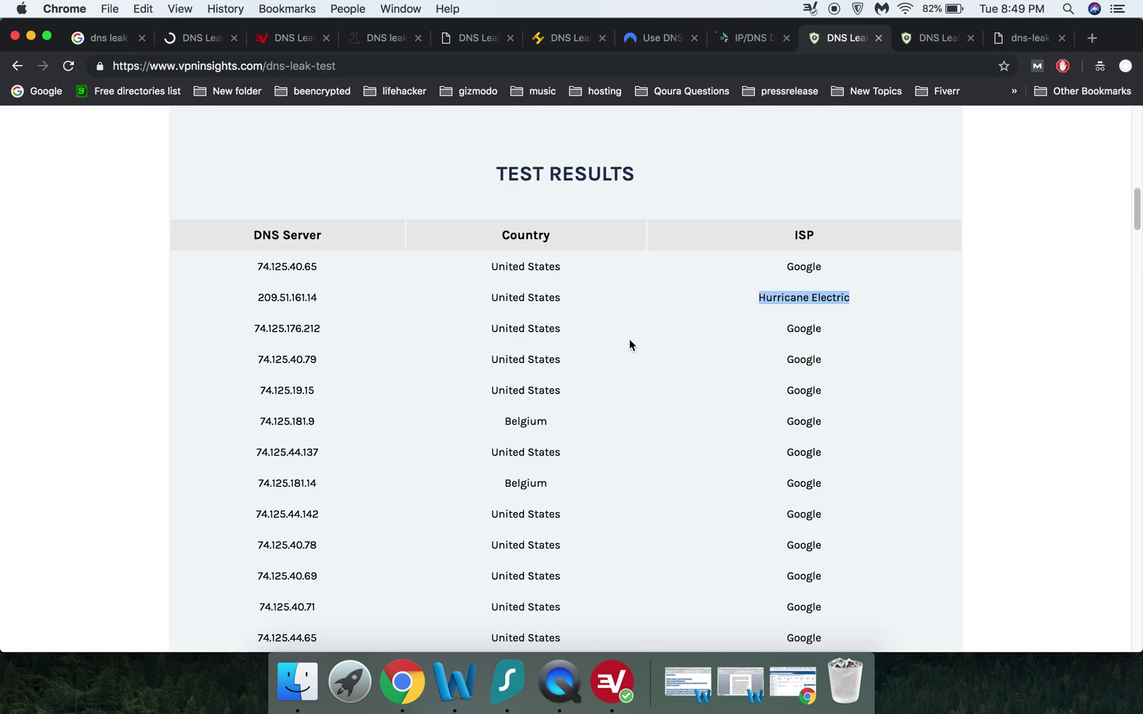
{"action": "left_click", "coordinate": [937, 37]}
{"action": "scroll", "coordinate": [418, 332], "scroll_direction": "up", "scroll_amount": 5}
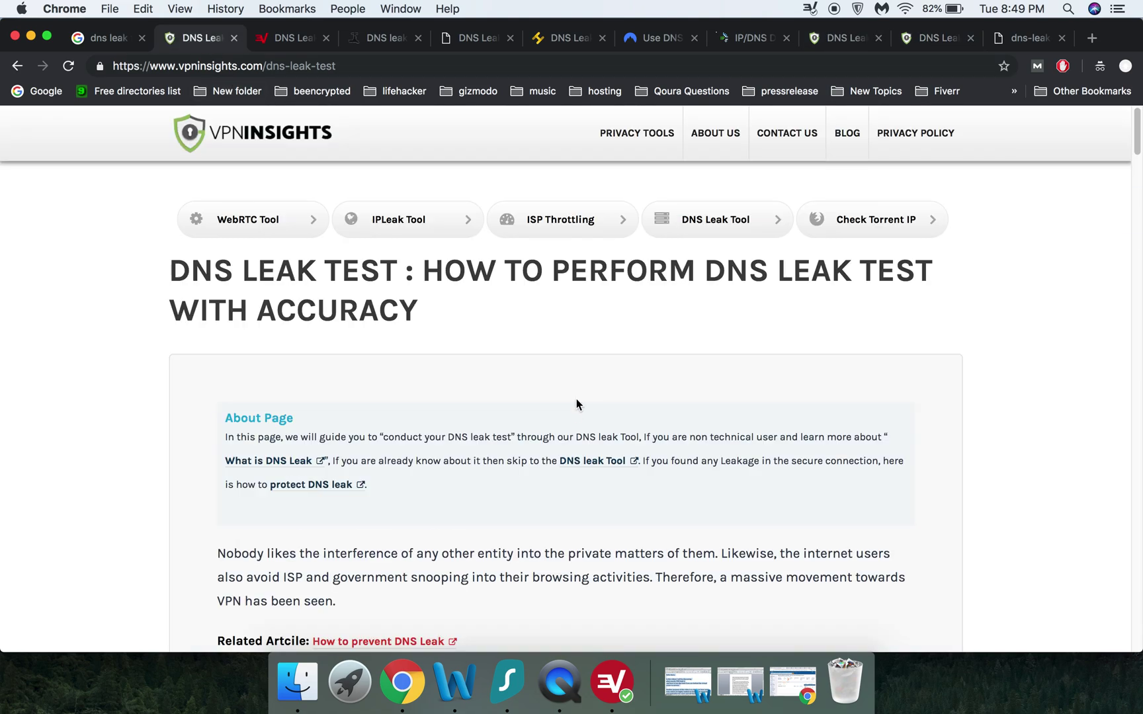
Step: Open VPNInsights' Check Torrent IP page to see the German VPN address 84.16.226.2
{"action": "left_click", "coordinate": [893, 221]}
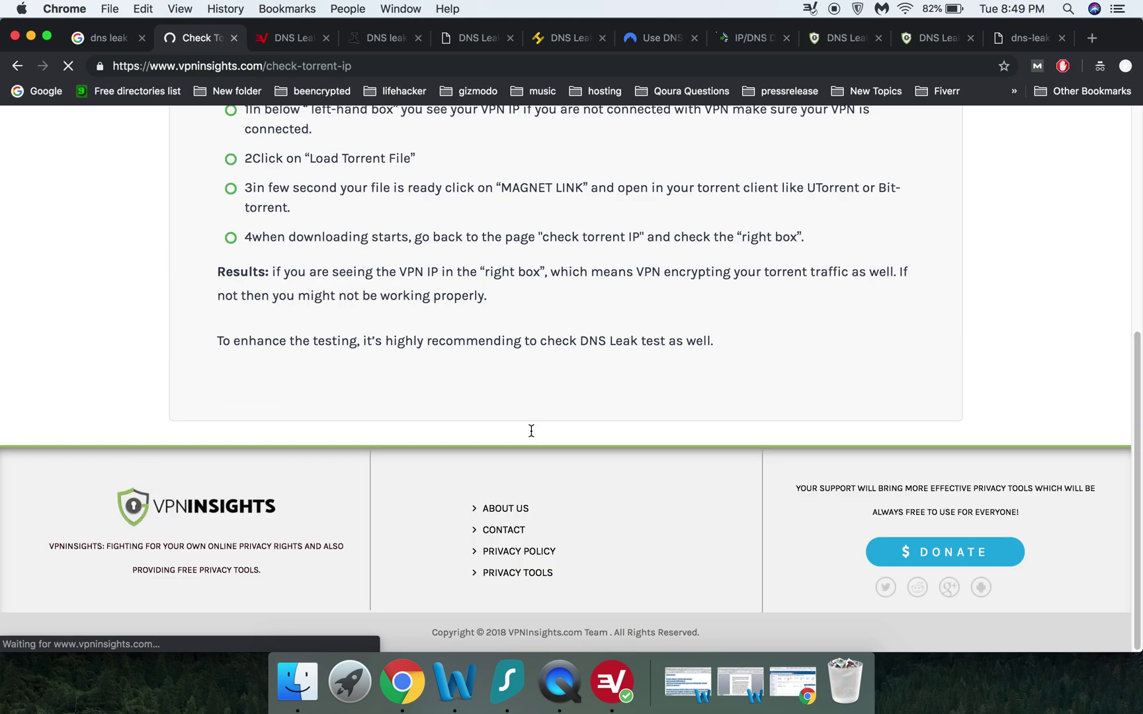
{"action": "scroll", "coordinate": [531, 431], "scroll_direction": "down", "scroll_amount": 4}
{"action": "scroll", "coordinate": [531, 438], "scroll_direction": "down", "scroll_amount": 1}
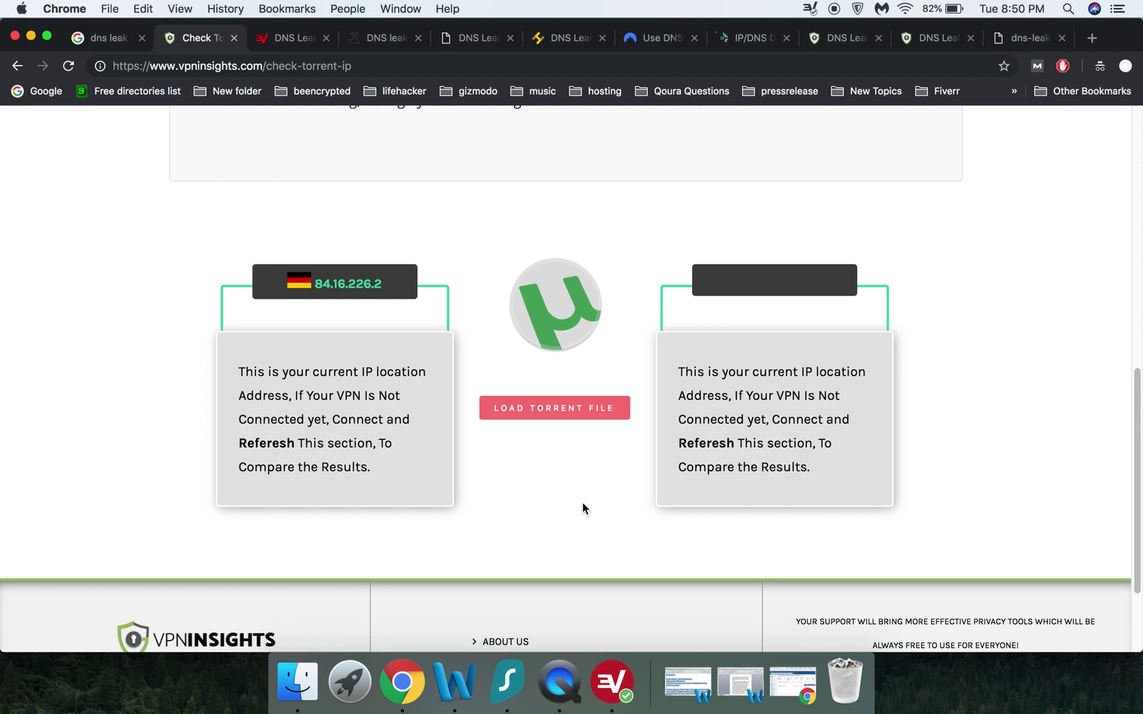
{"action": "scroll", "coordinate": [582, 504], "scroll_direction": "down", "scroll_amount": 1}
{"action": "scroll", "coordinate": [583, 504], "scroll_direction": "down", "scroll_amount": 2}
{"action": "scroll", "coordinate": [582, 504], "scroll_direction": "up", "scroll_amount": 5}
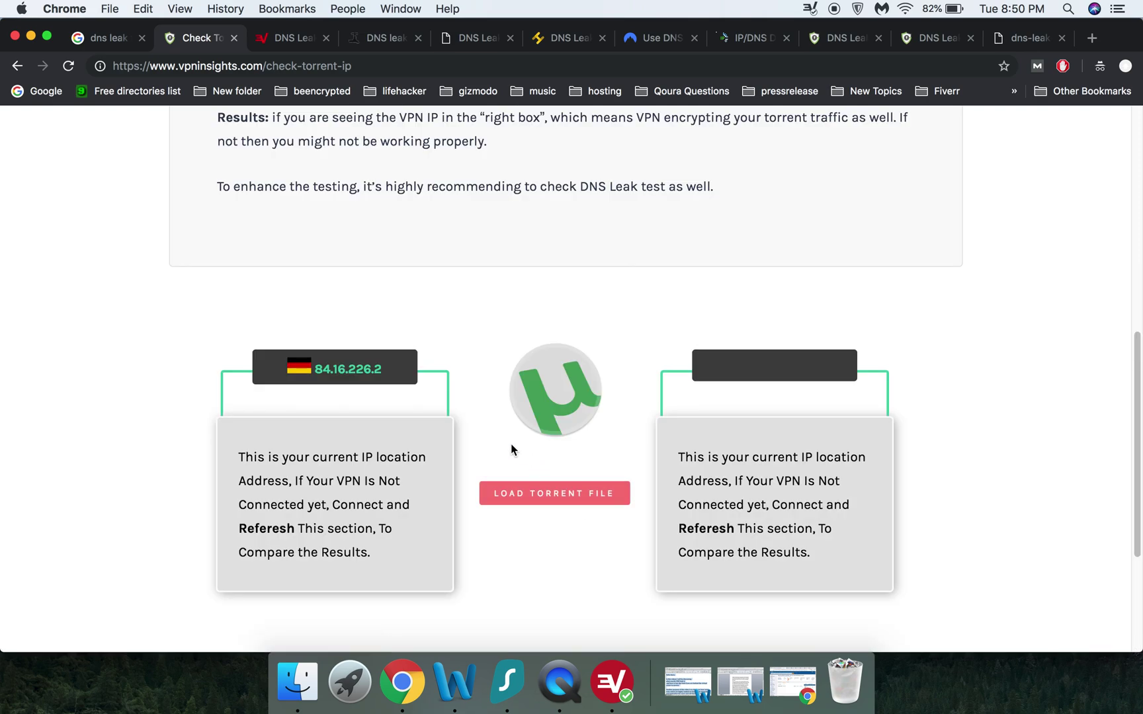